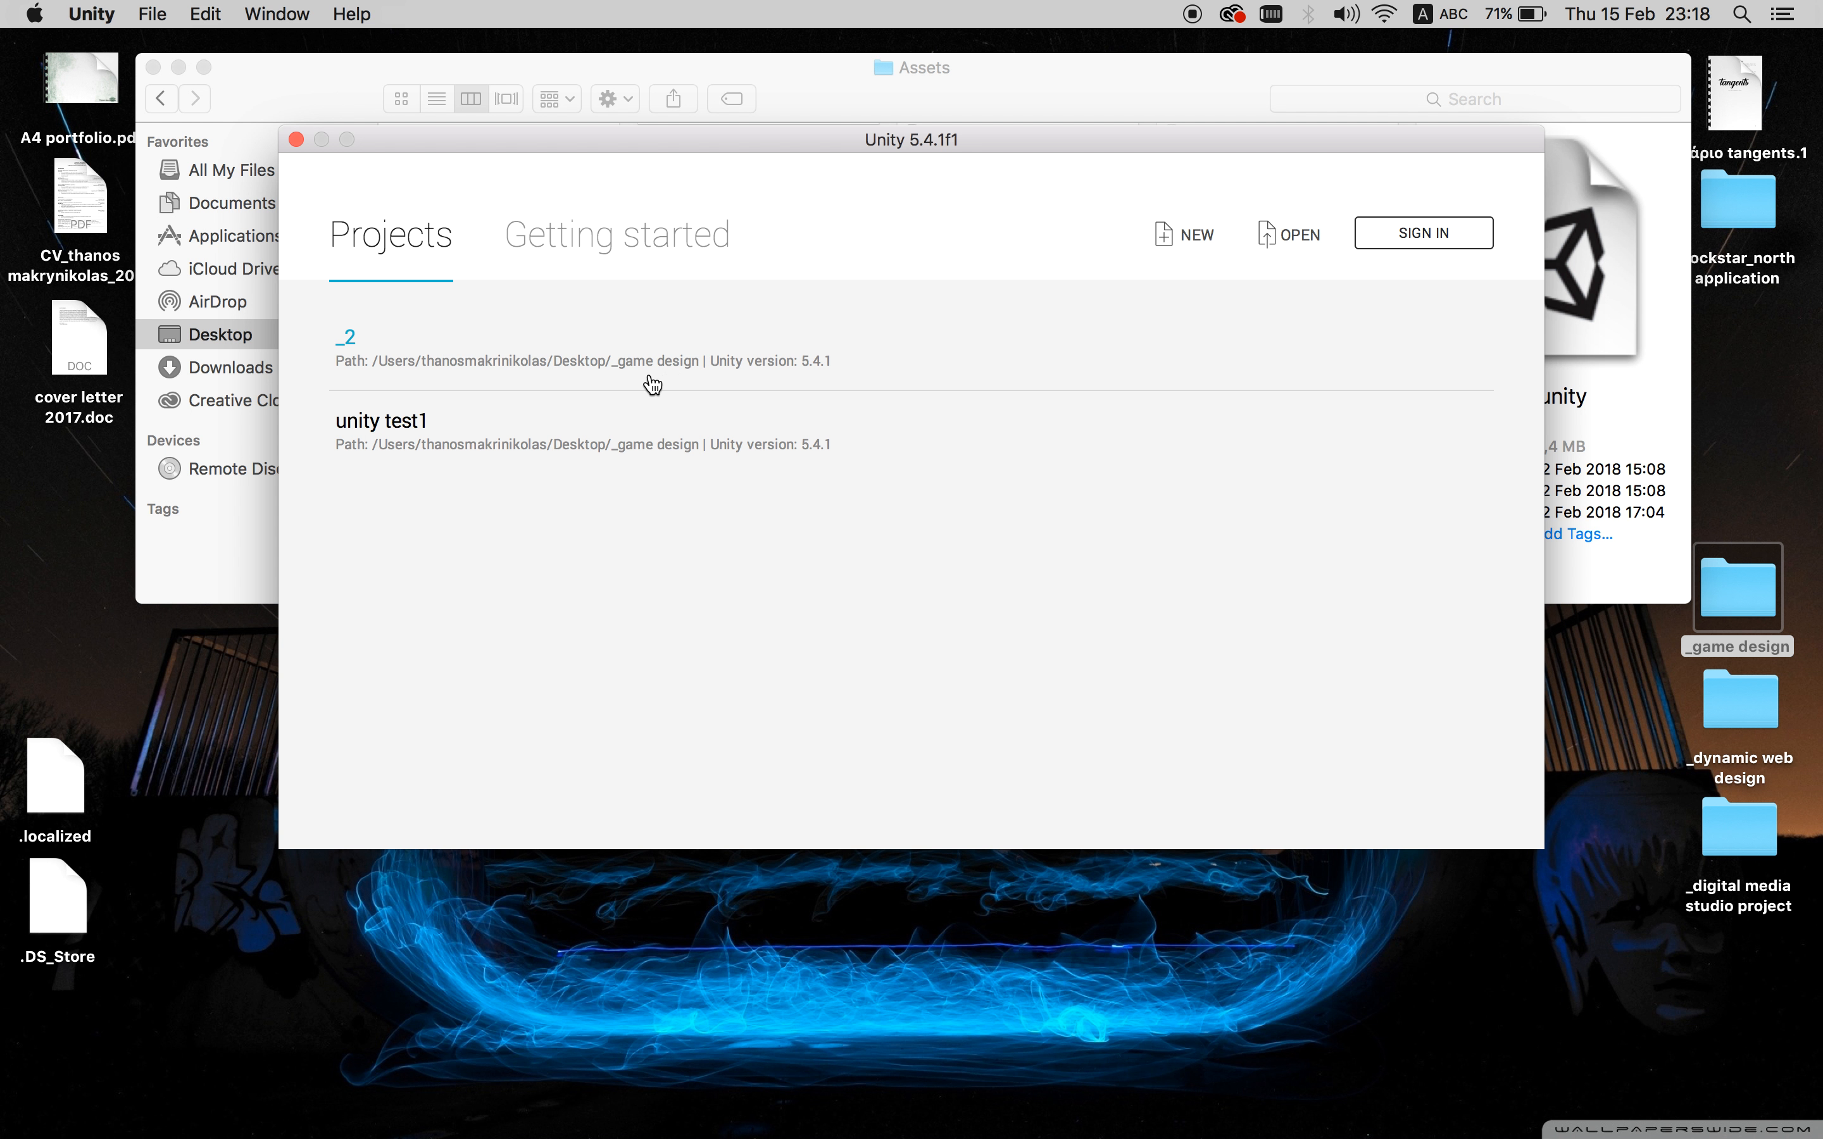
# - Open the 2.unity scene from _game design > _2 > Assets so it loads in Unity
pyautogui.click(650, 378)
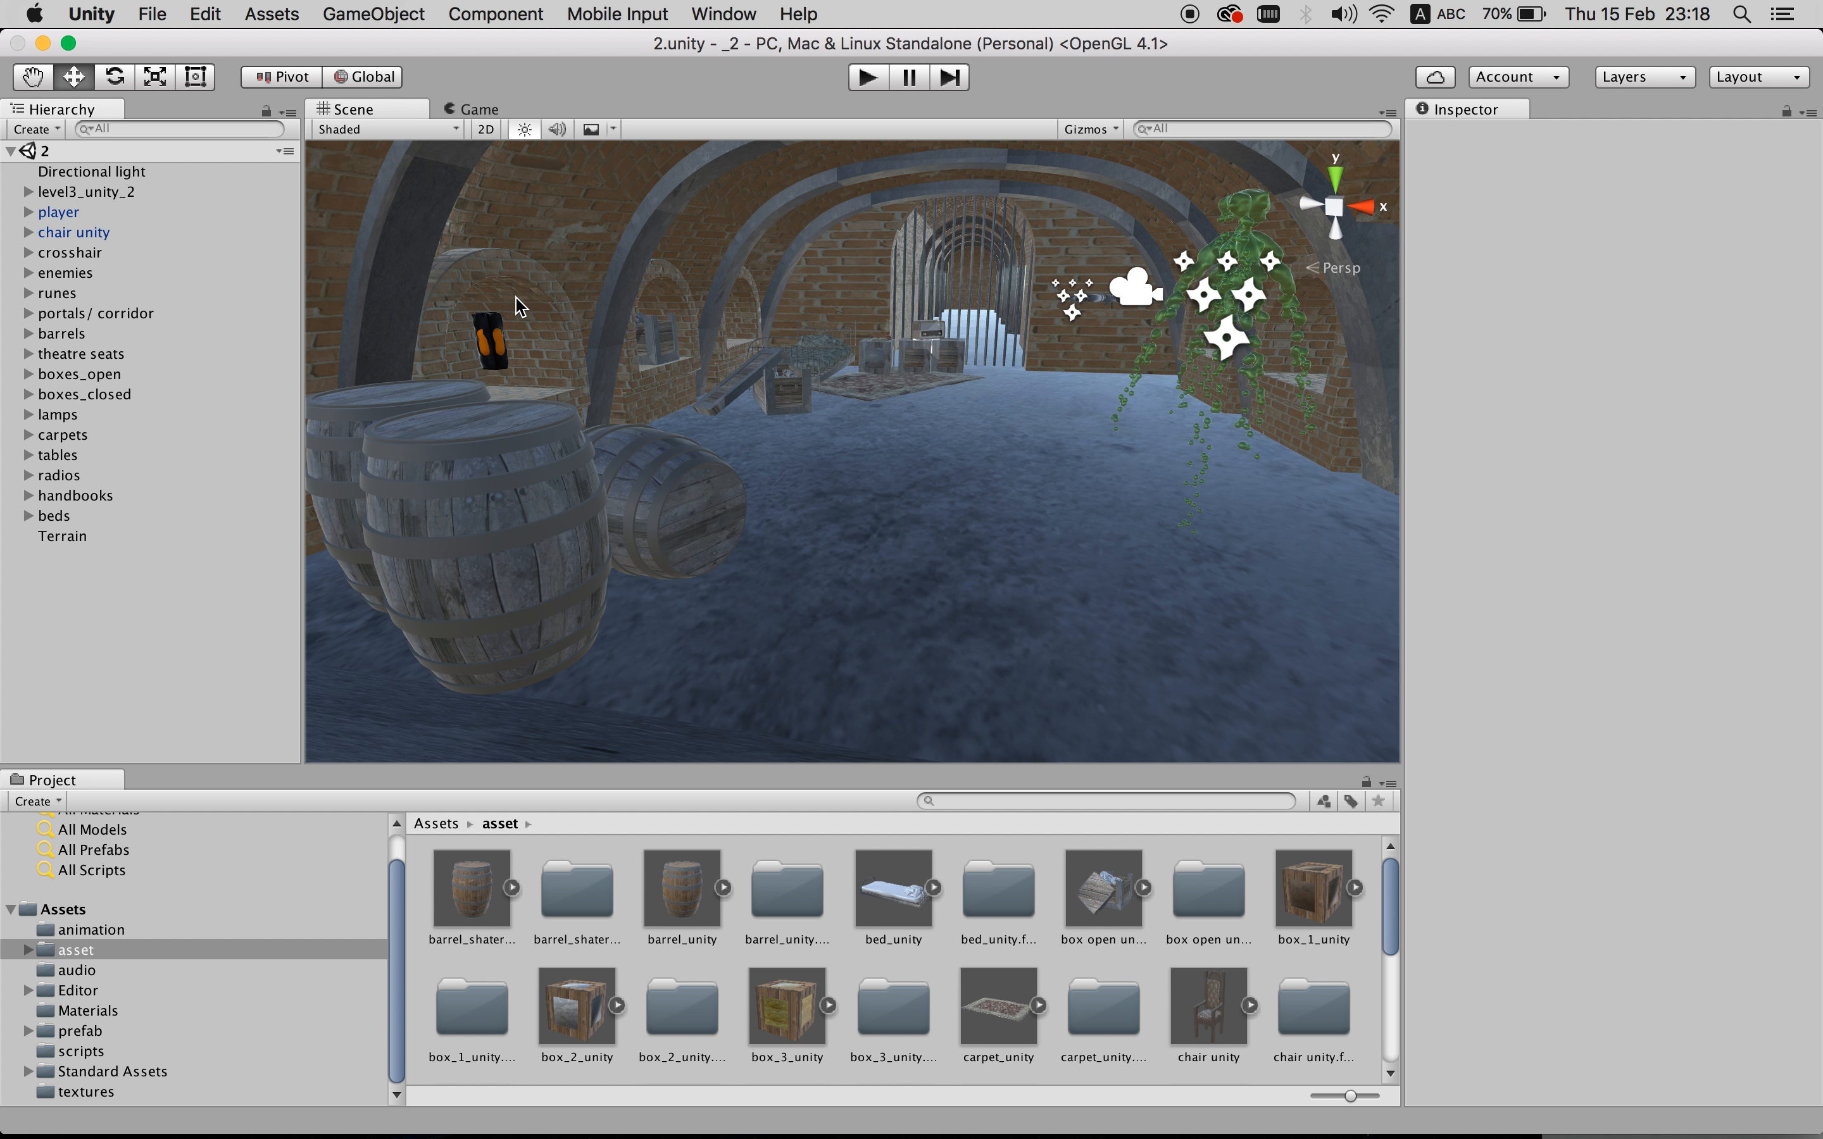
# - Open the asset folder under Assets and browse its barrel, bed, box and chair models
pyautogui.click(63, 910)
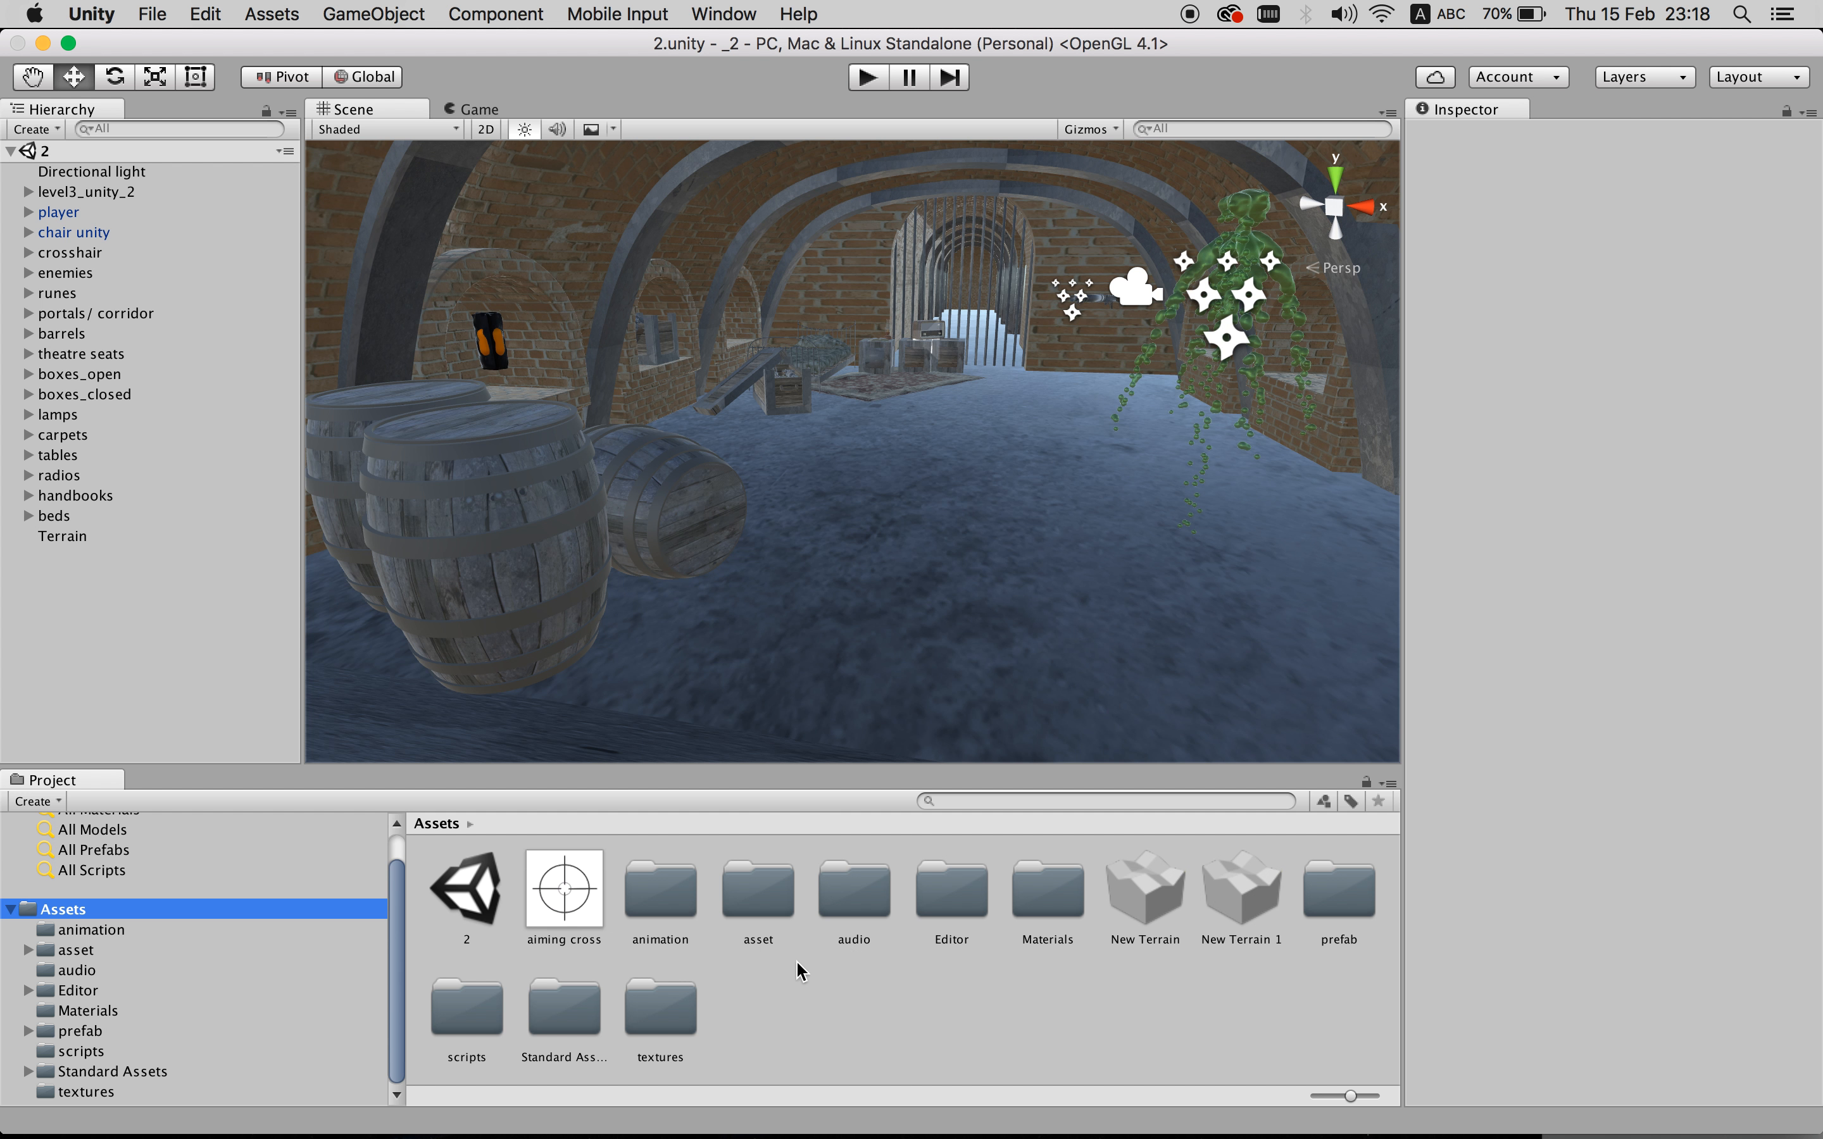
pyautogui.click(750, 902)
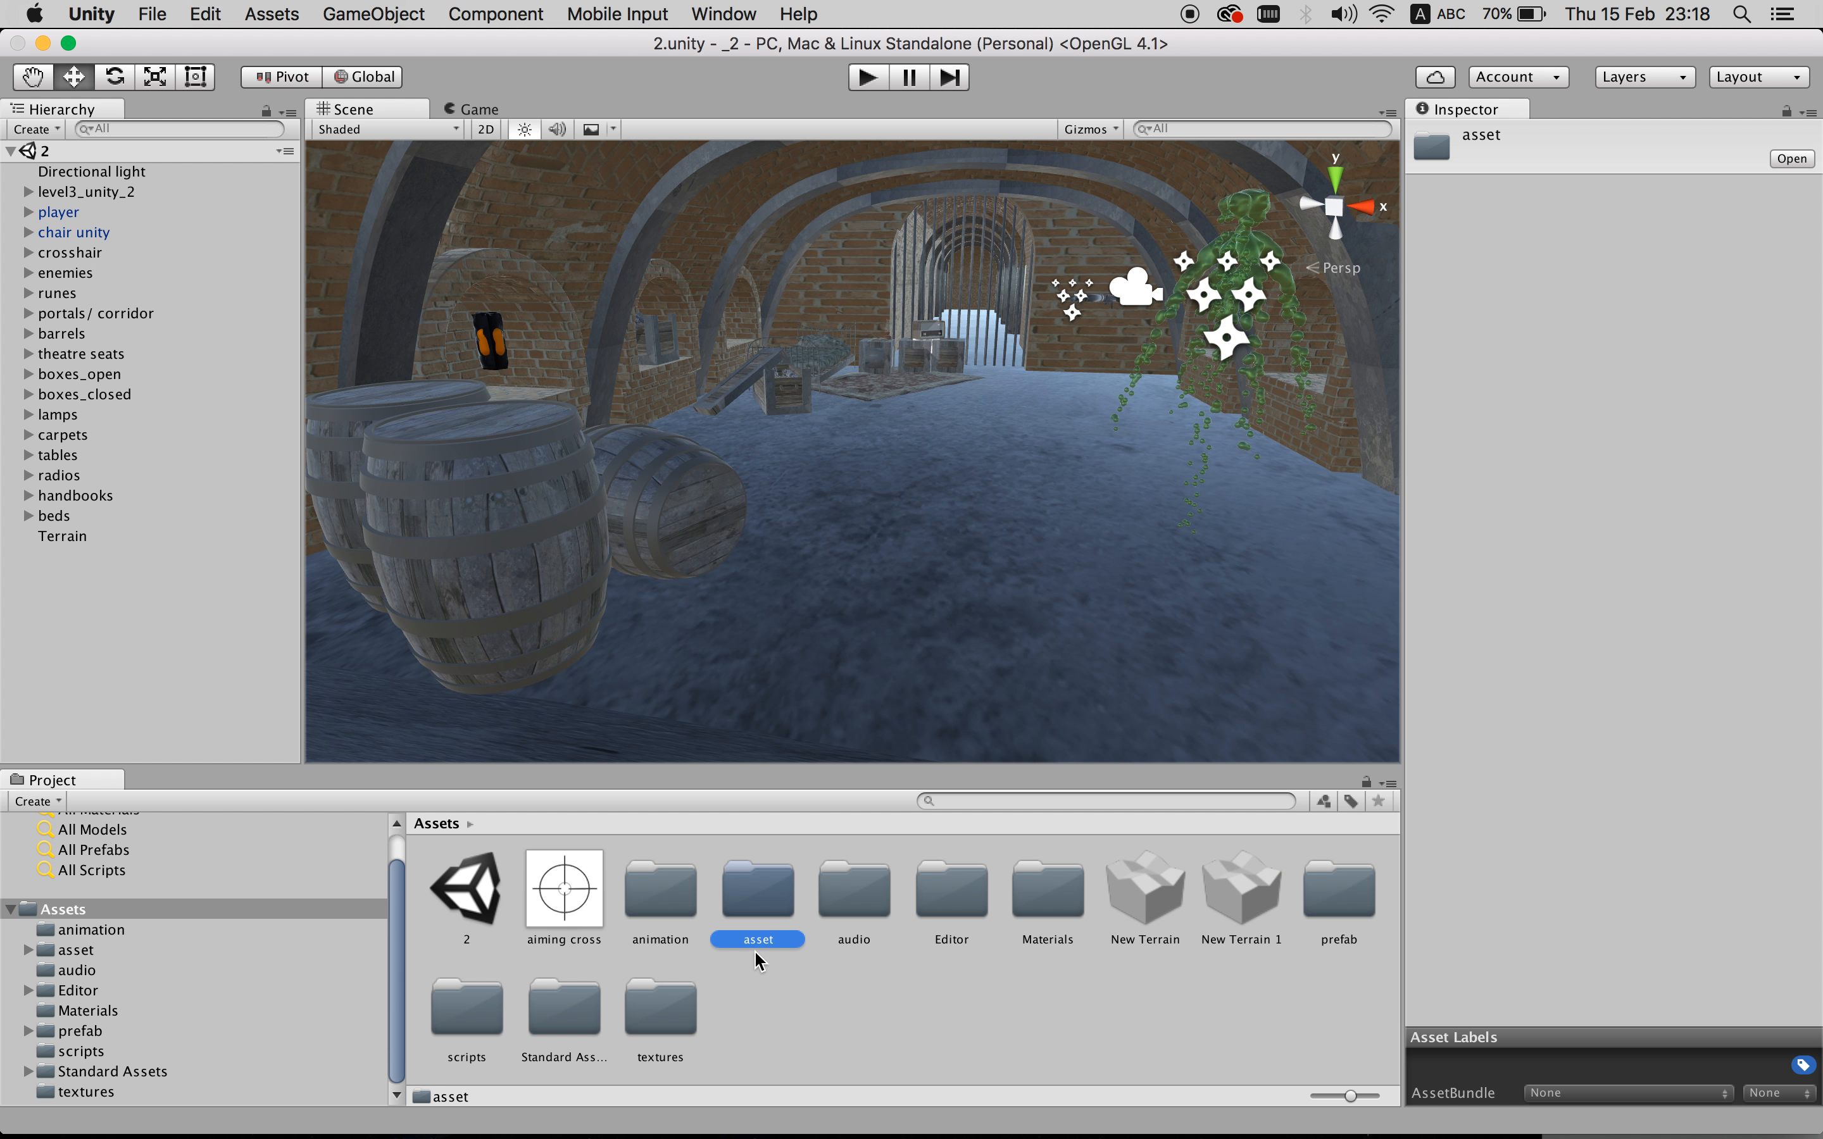
pyautogui.doubleClick(780, 905)
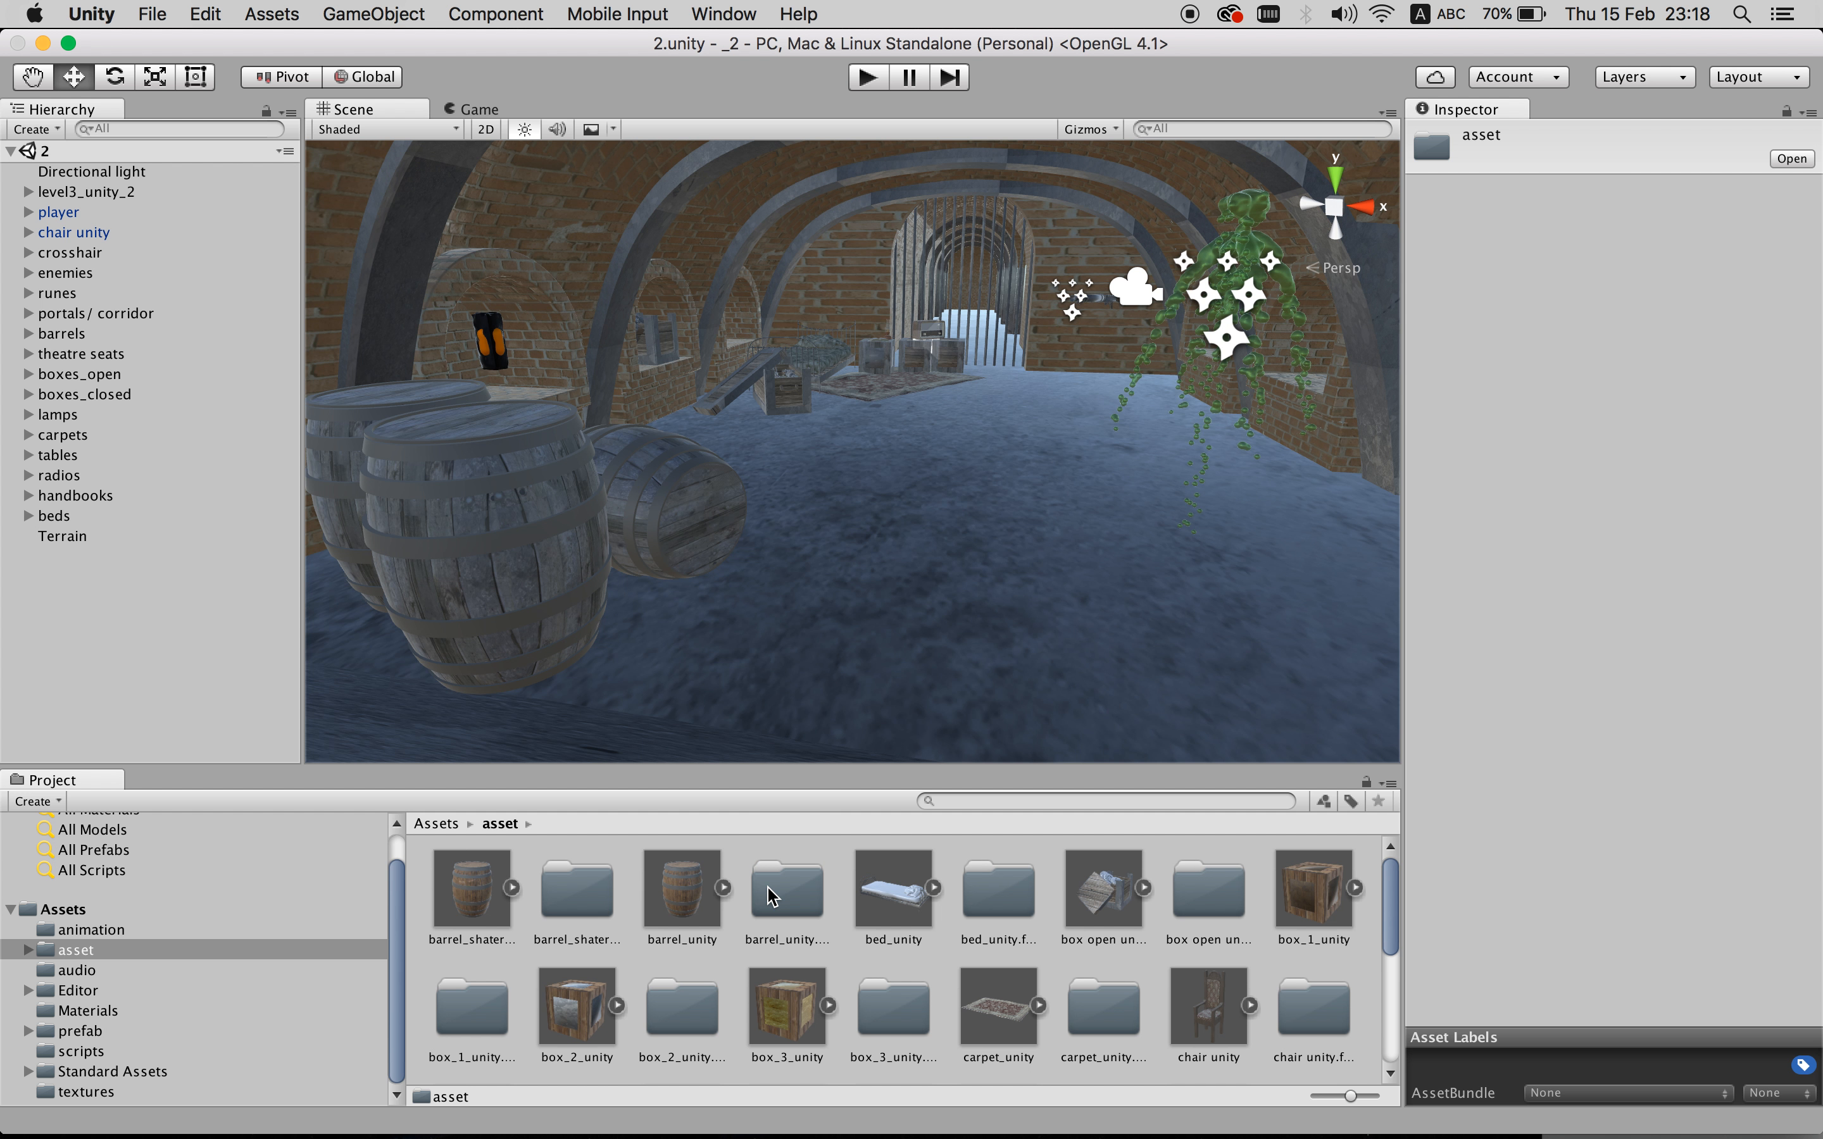
pyautogui.scroll(-10, 759, 988)
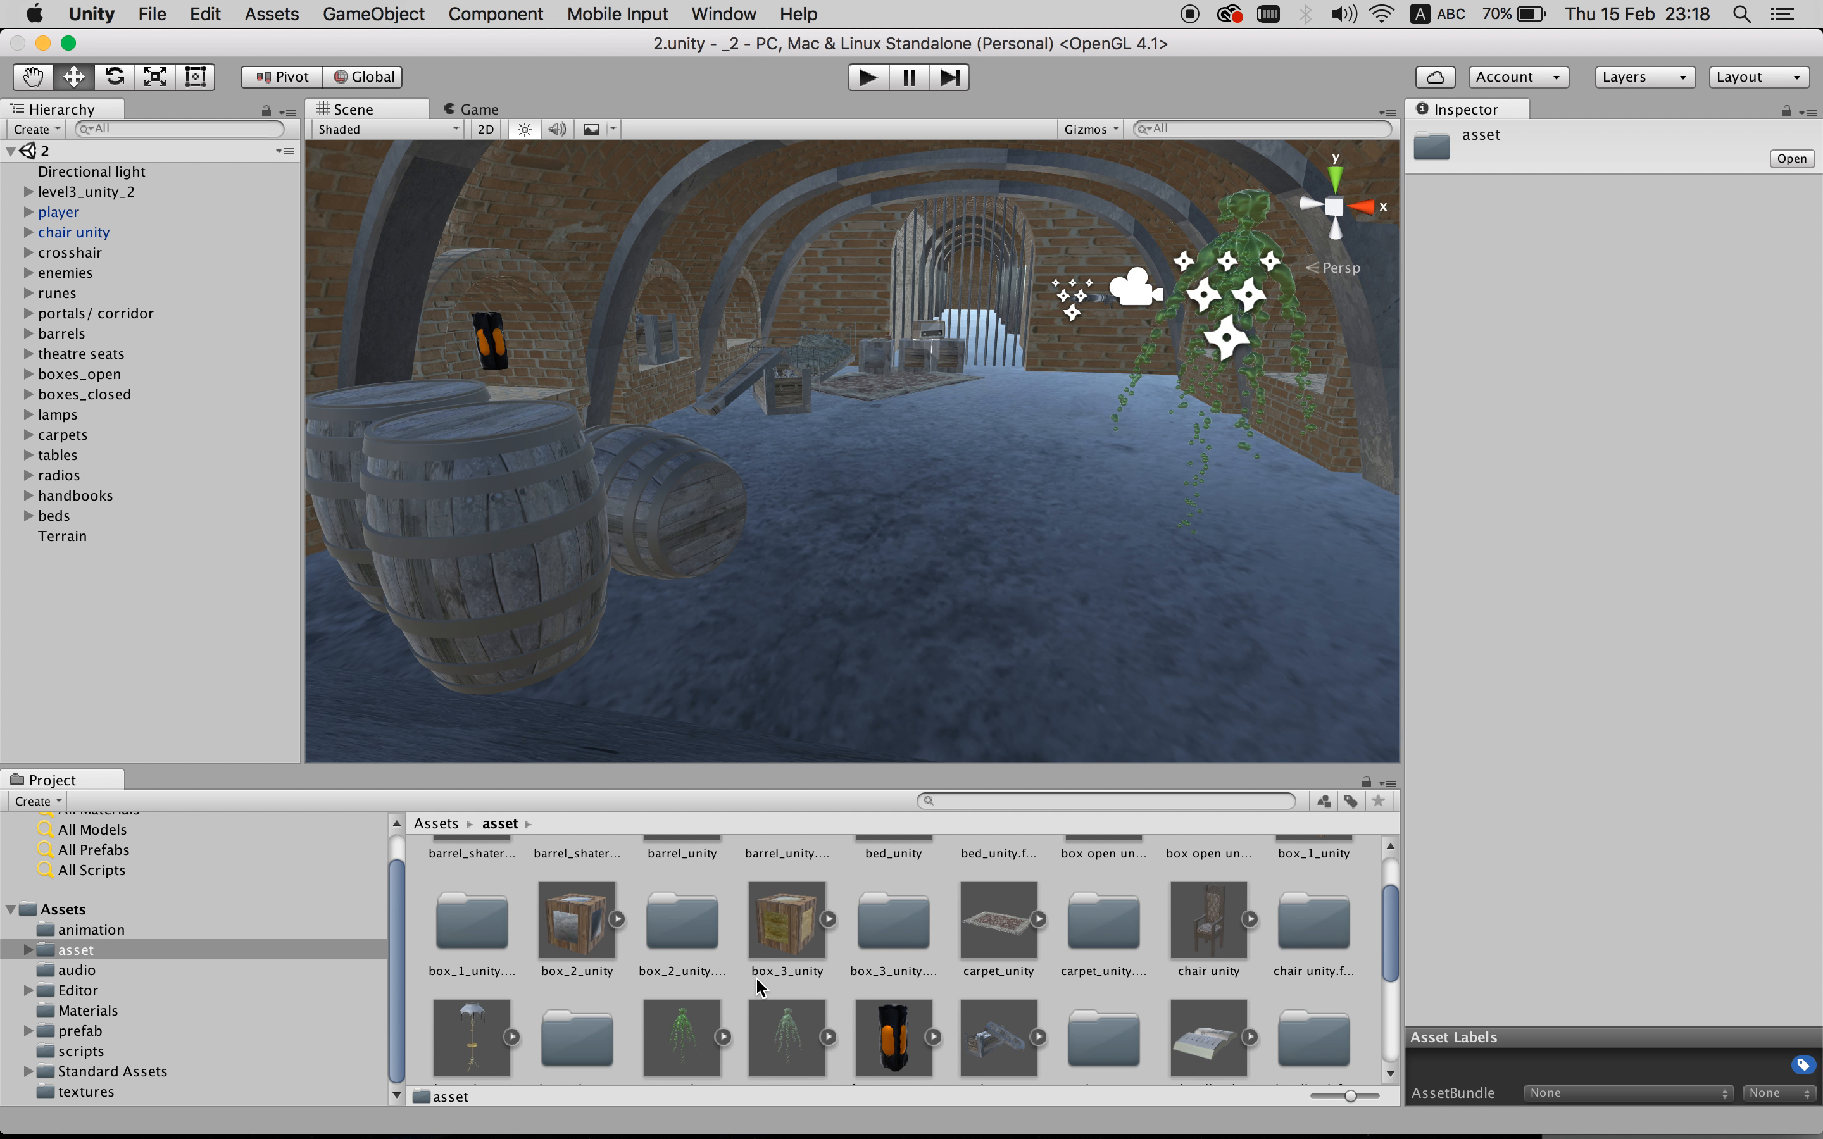
pyautogui.scroll(10, 761, 988)
pyautogui.scroll(-10, 760, 988)
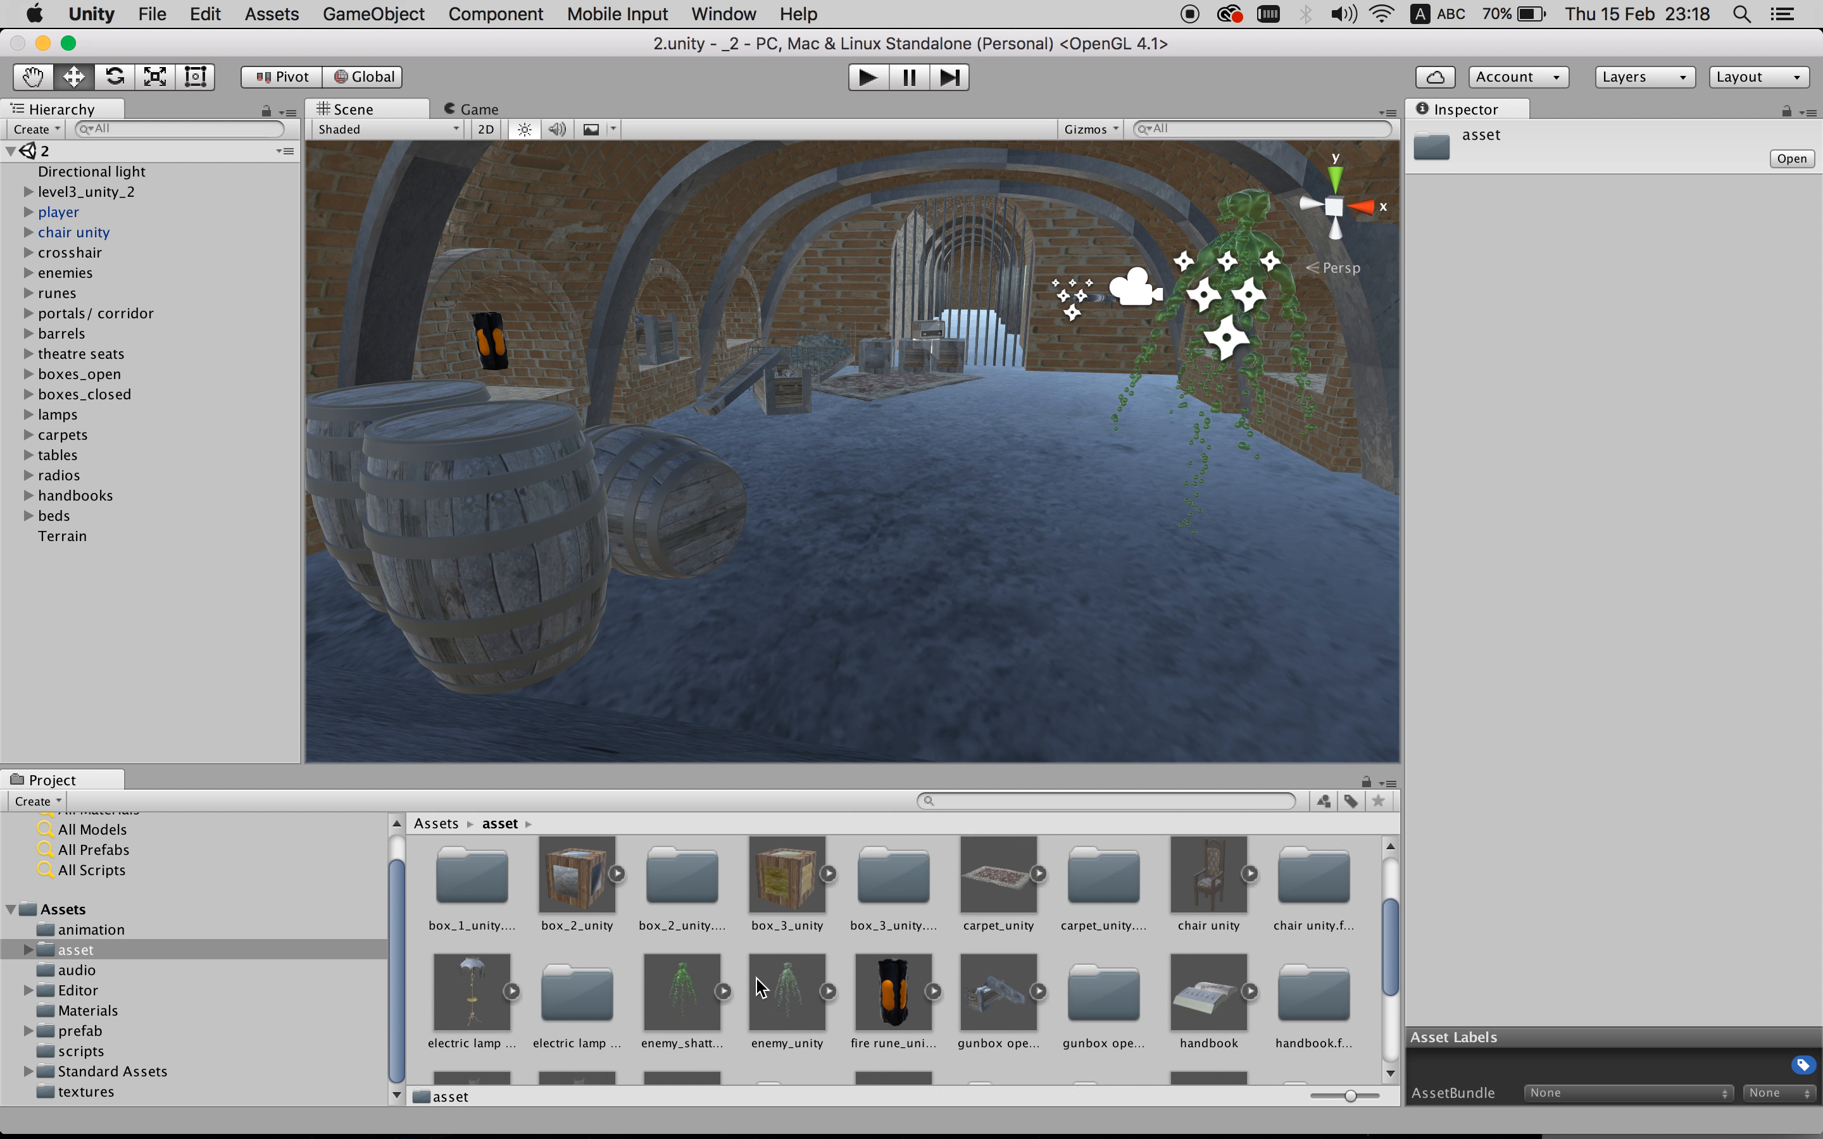
pyautogui.scroll(7, 761, 988)
pyautogui.scroll(2, 761, 988)
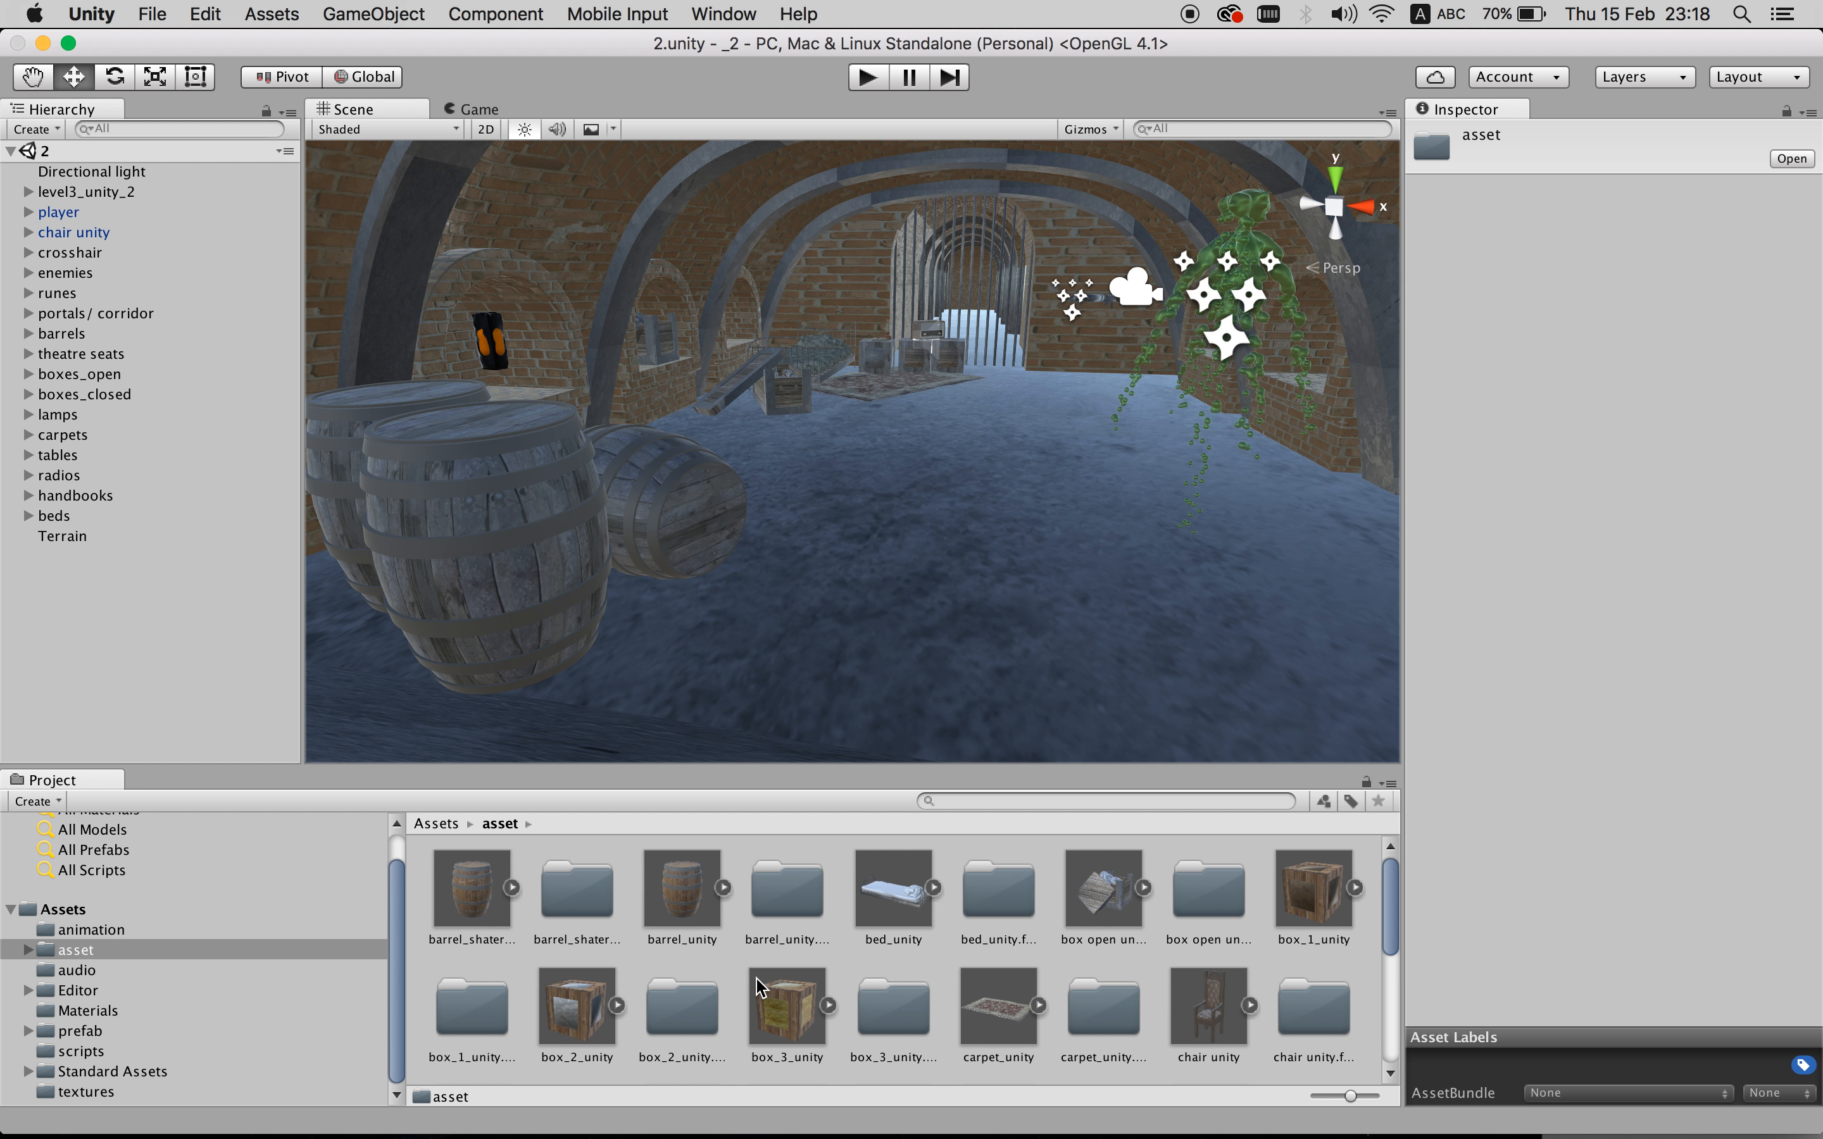
# - Inspect the front barrel in the scene to check its 0.5 scale and Destructable script
pyautogui.click(527, 550)
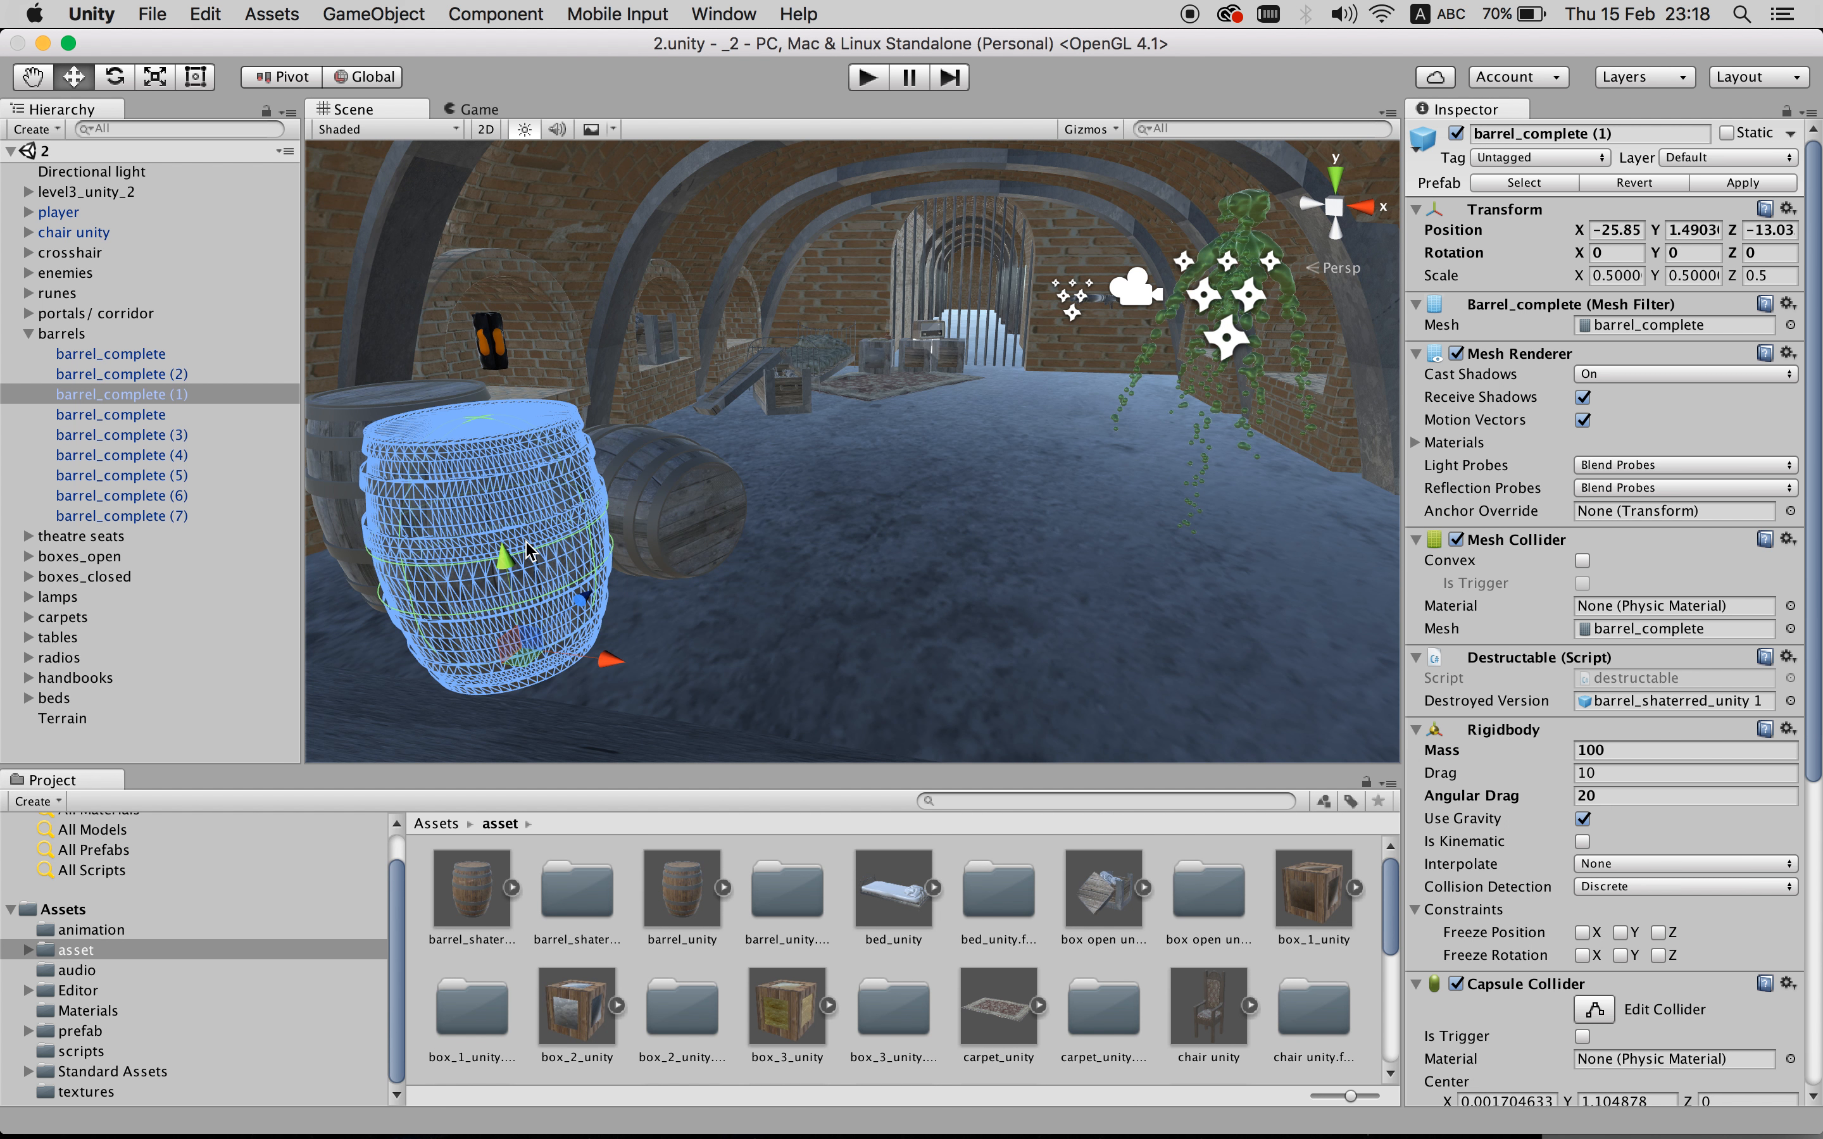
pyautogui.click(686, 597)
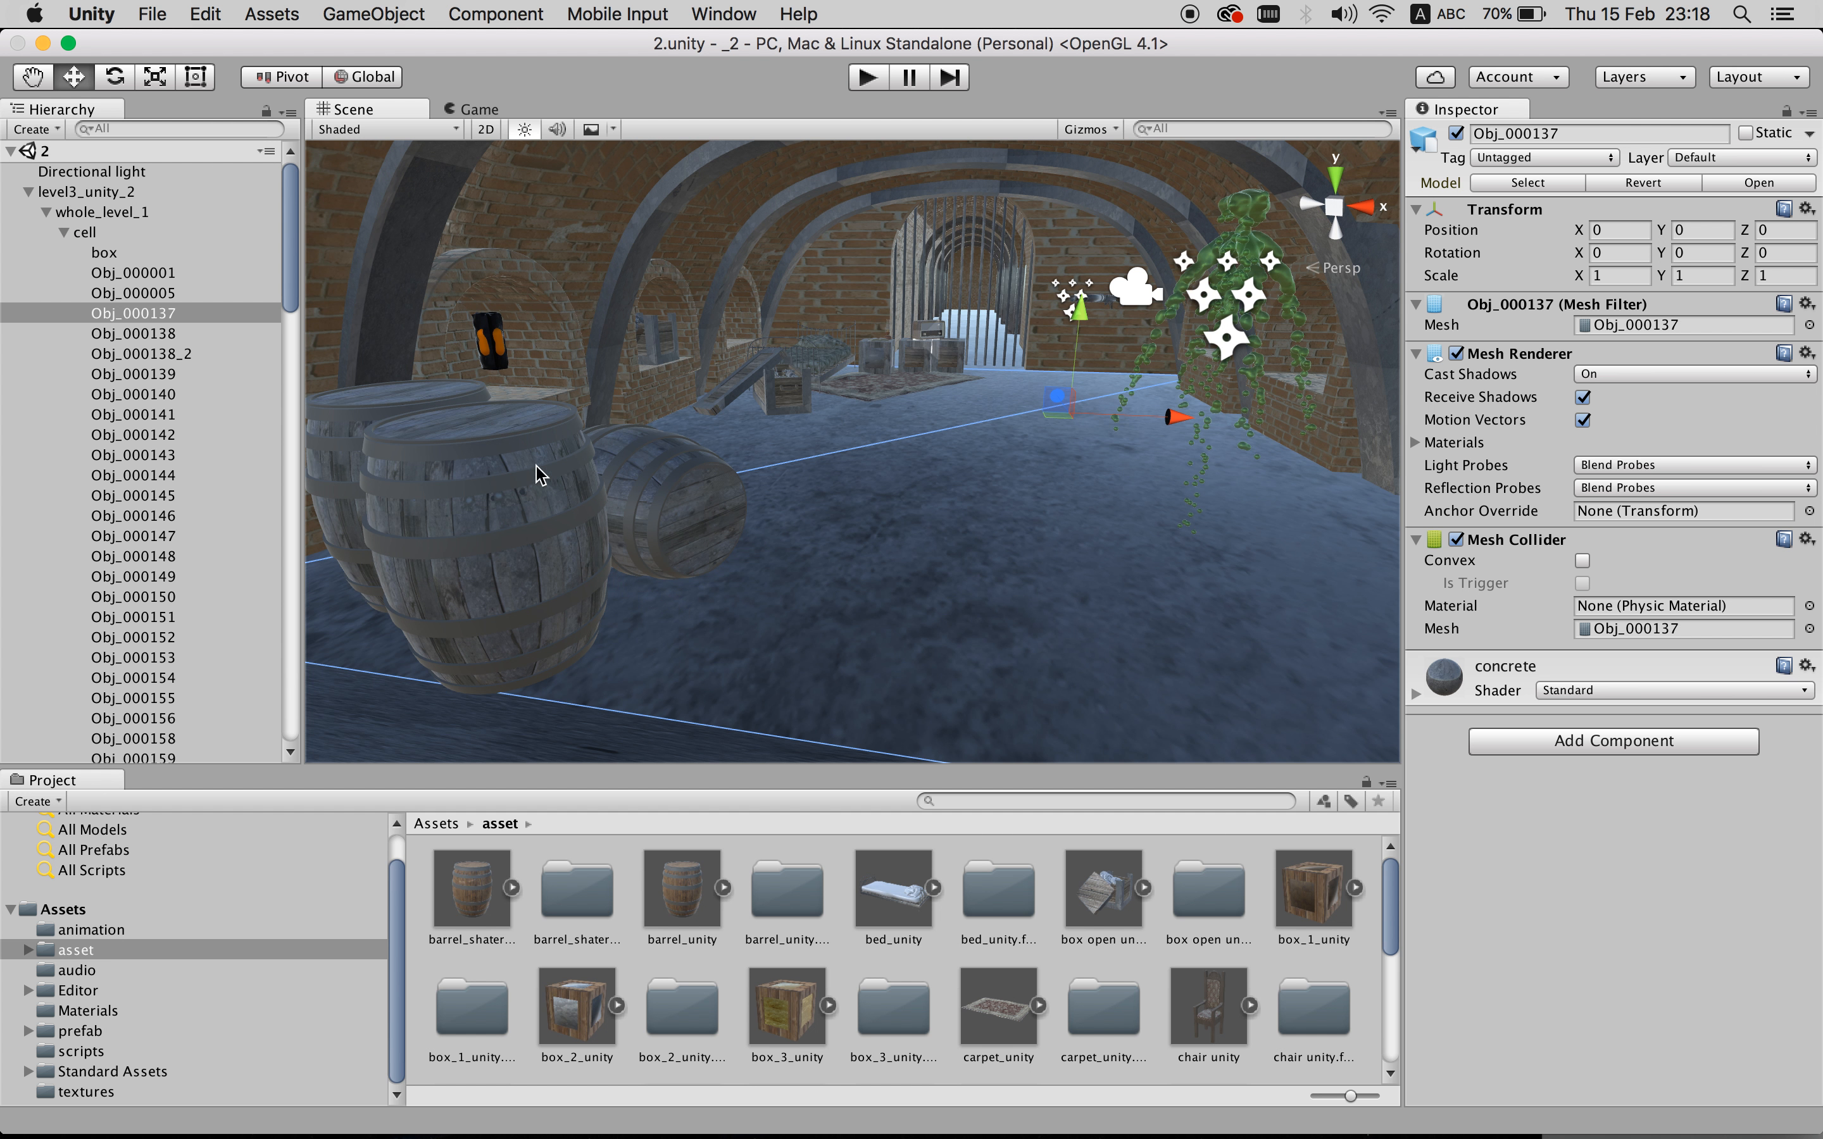
pyautogui.click(533, 527)
pyautogui.scroll(10, 86, 340)
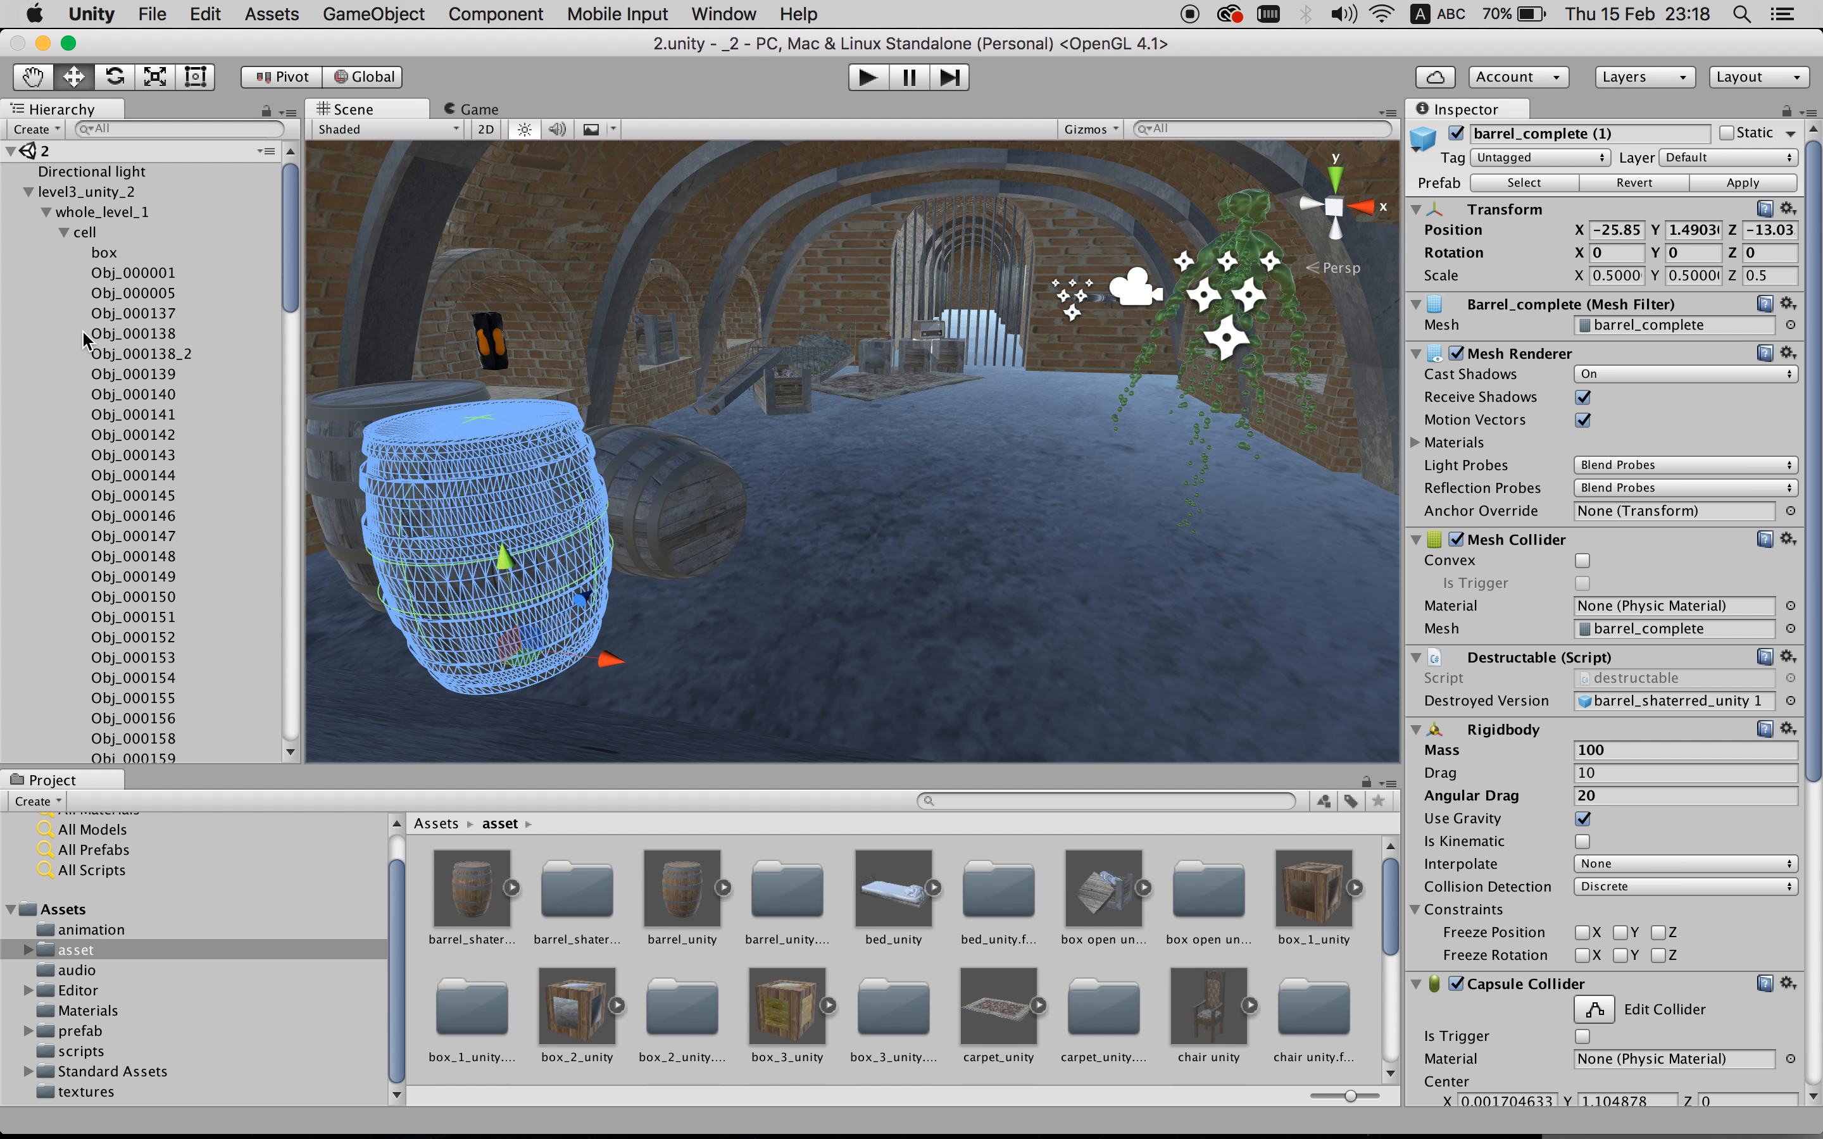
# - Collapse the level3_unity_2 and barrels groups, then show barrel_unity's import settings
pyautogui.click(28, 192)
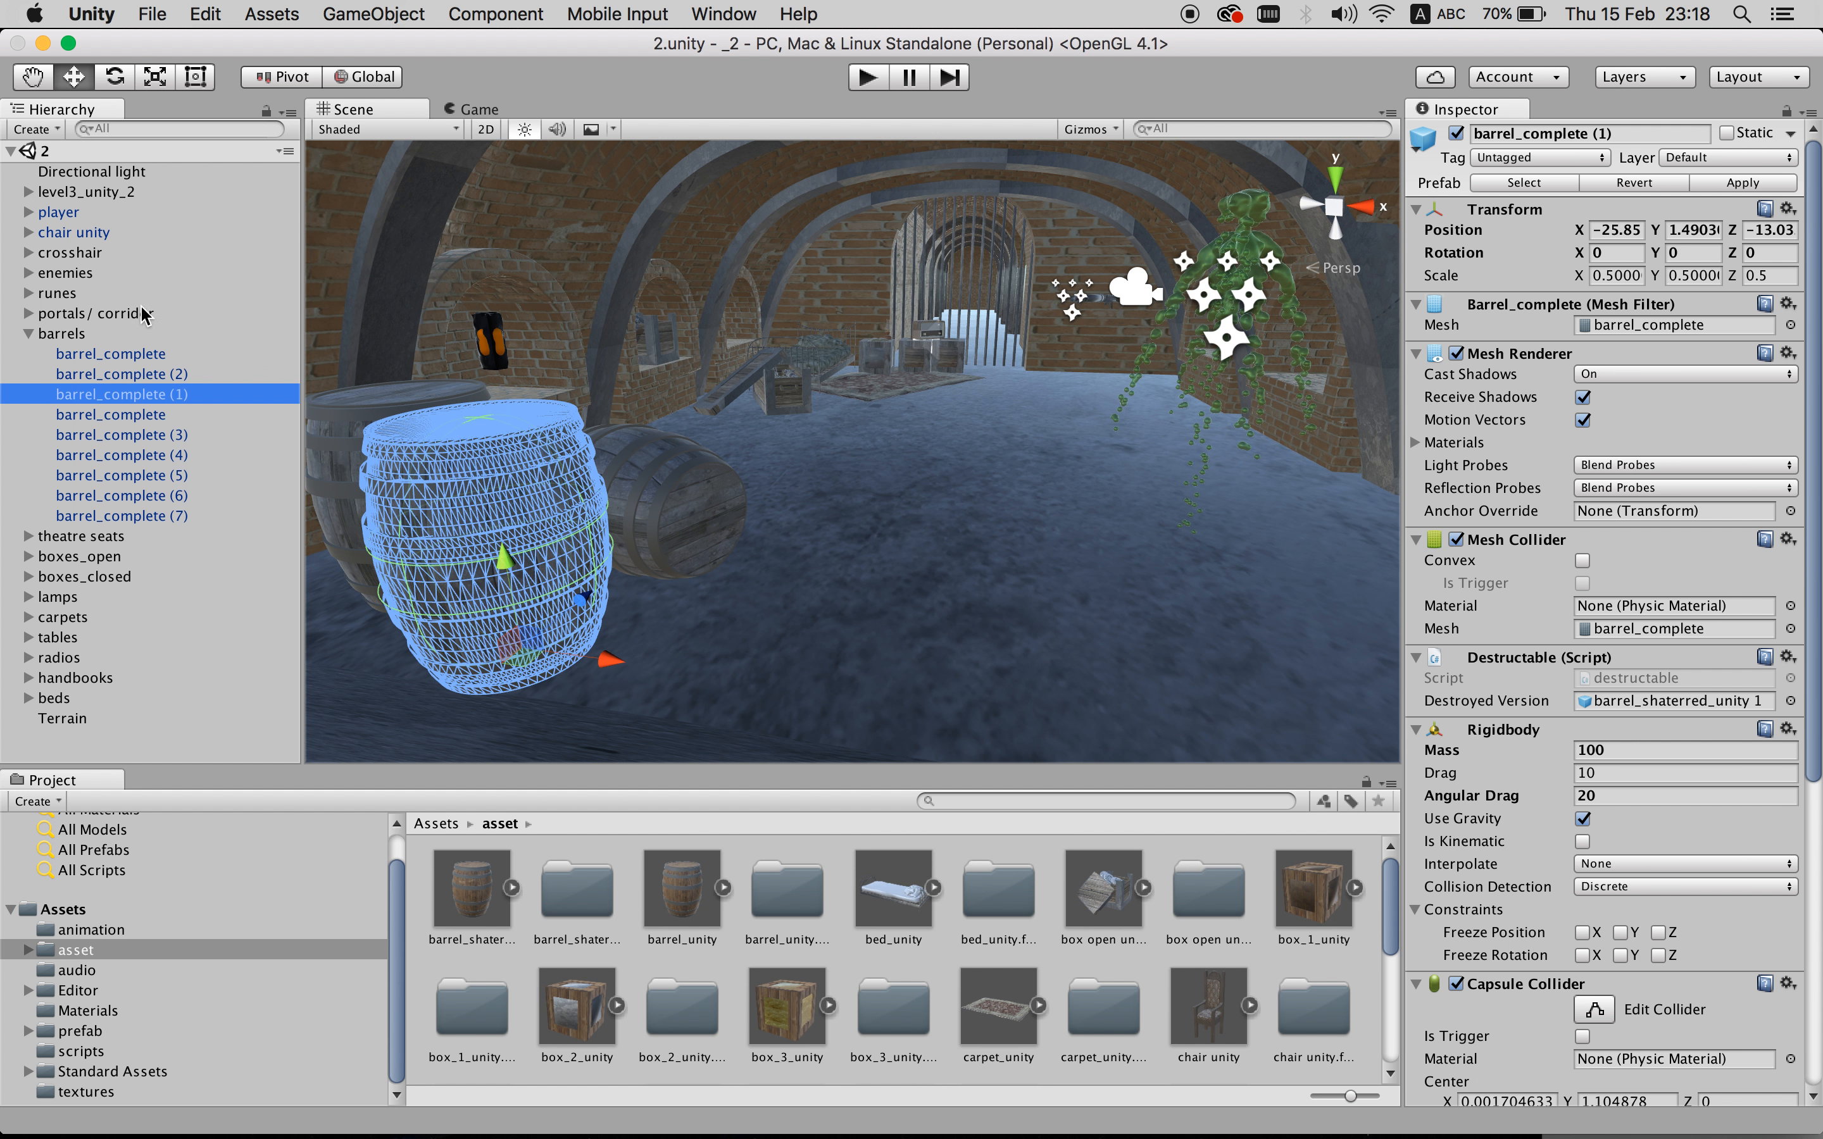
pyautogui.click(27, 334)
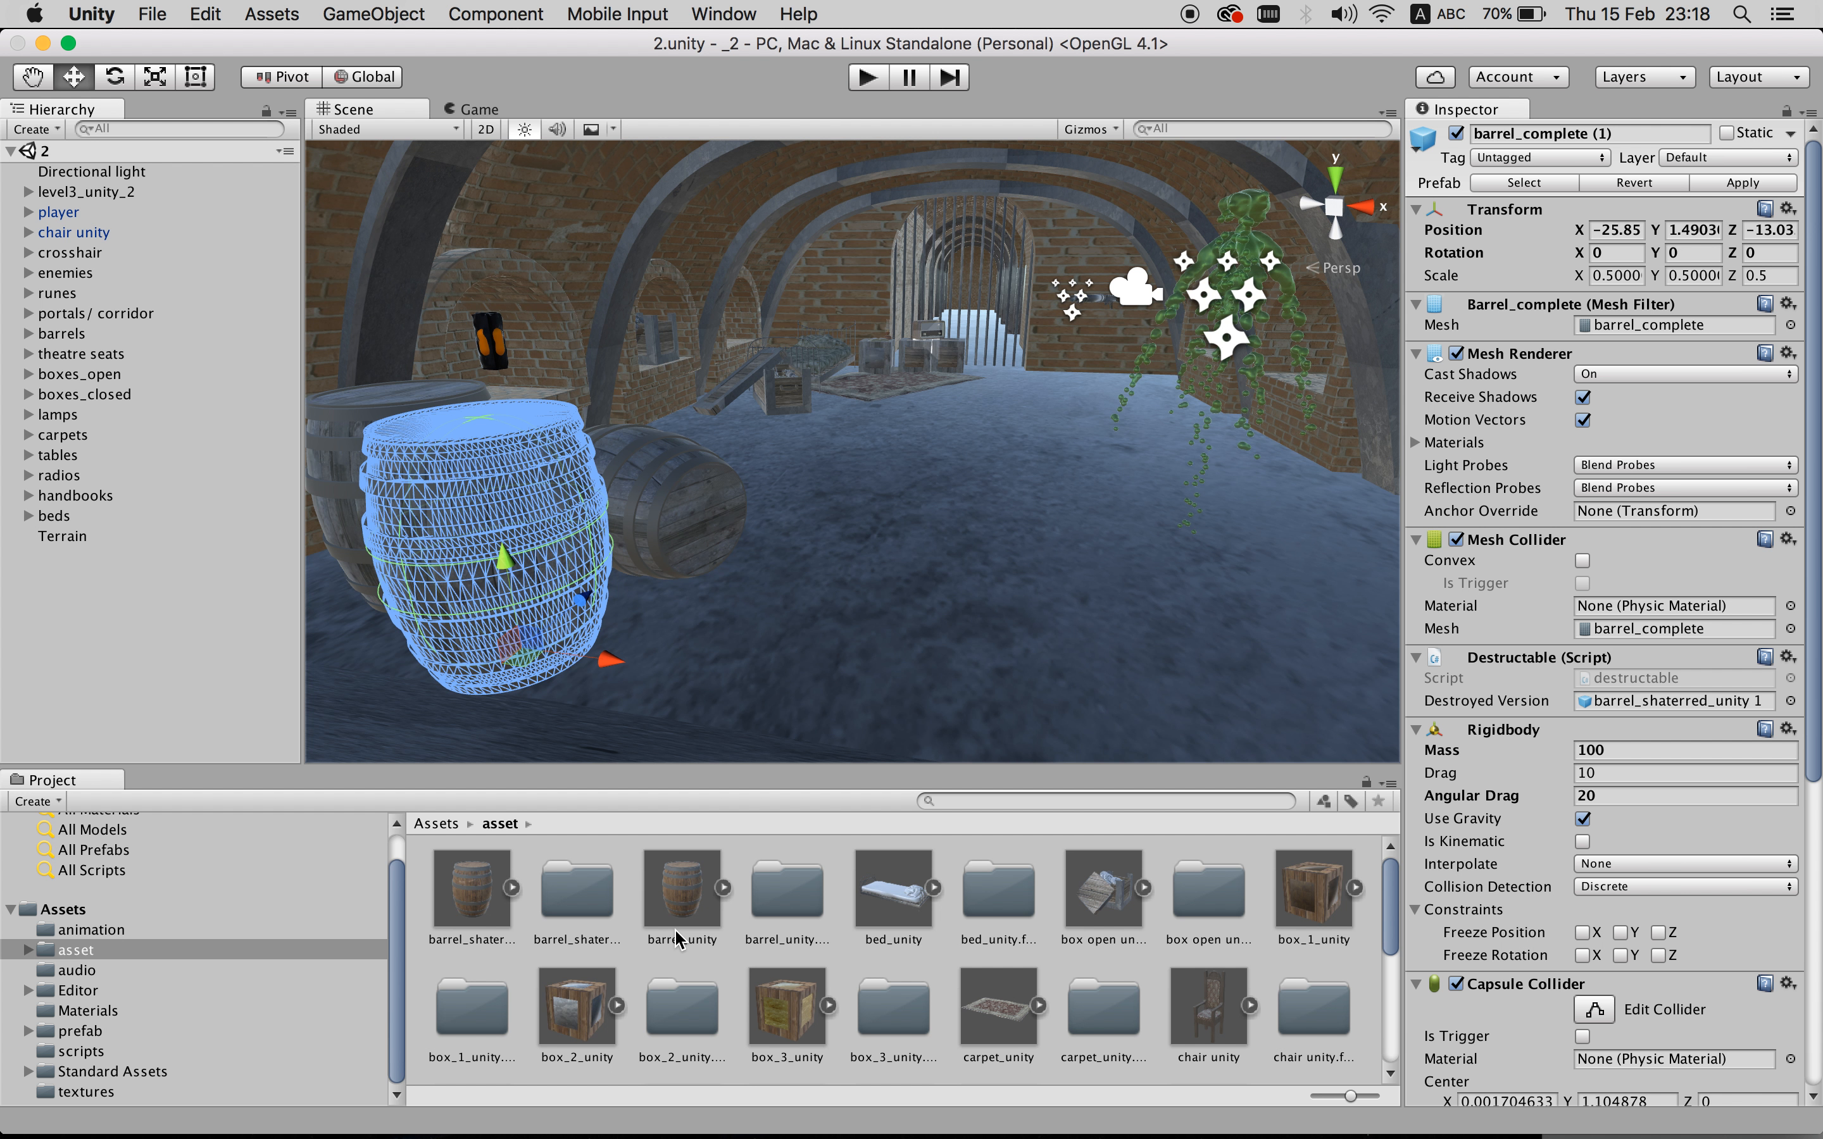
pyautogui.click(680, 913)
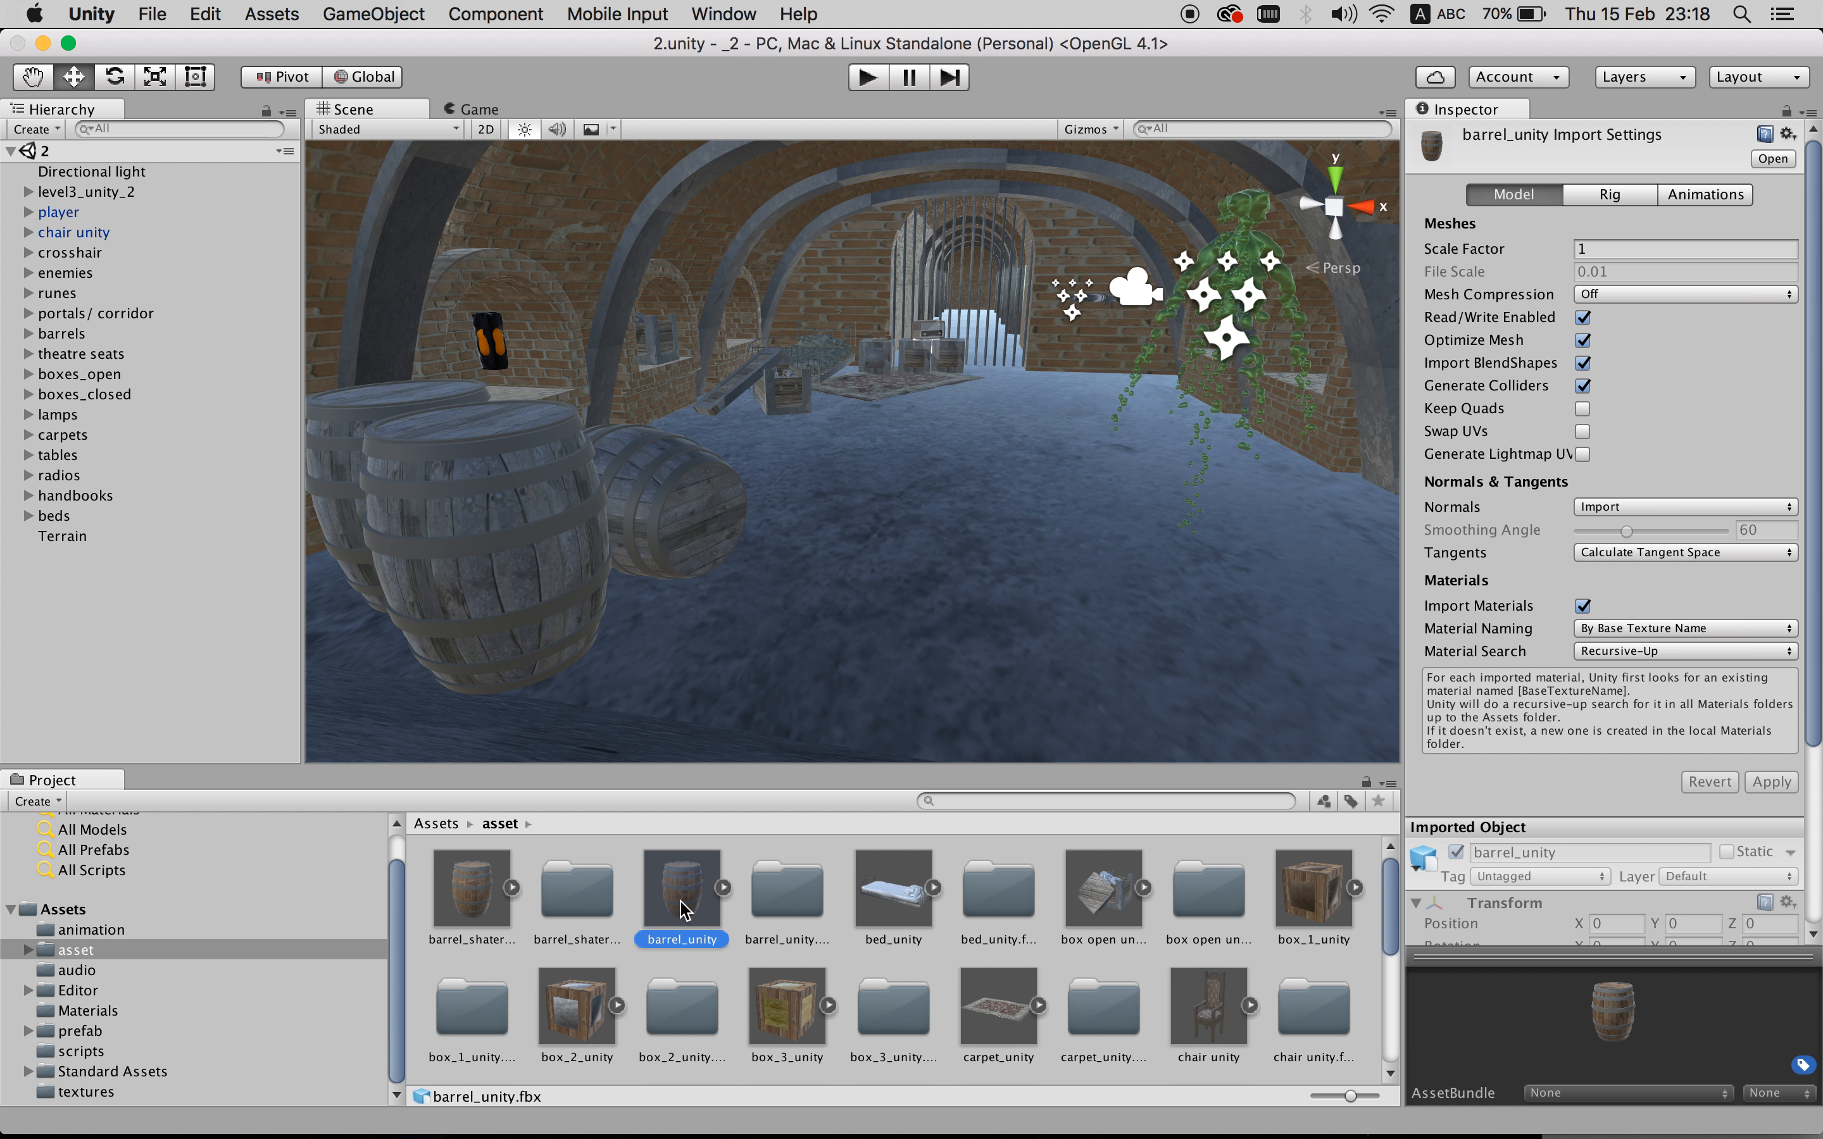
# - Place a barrel_unity model beside the existing barrels and show the Materials folder
pyautogui.moveTo(680, 909); pyautogui.dragTo(957, 592)
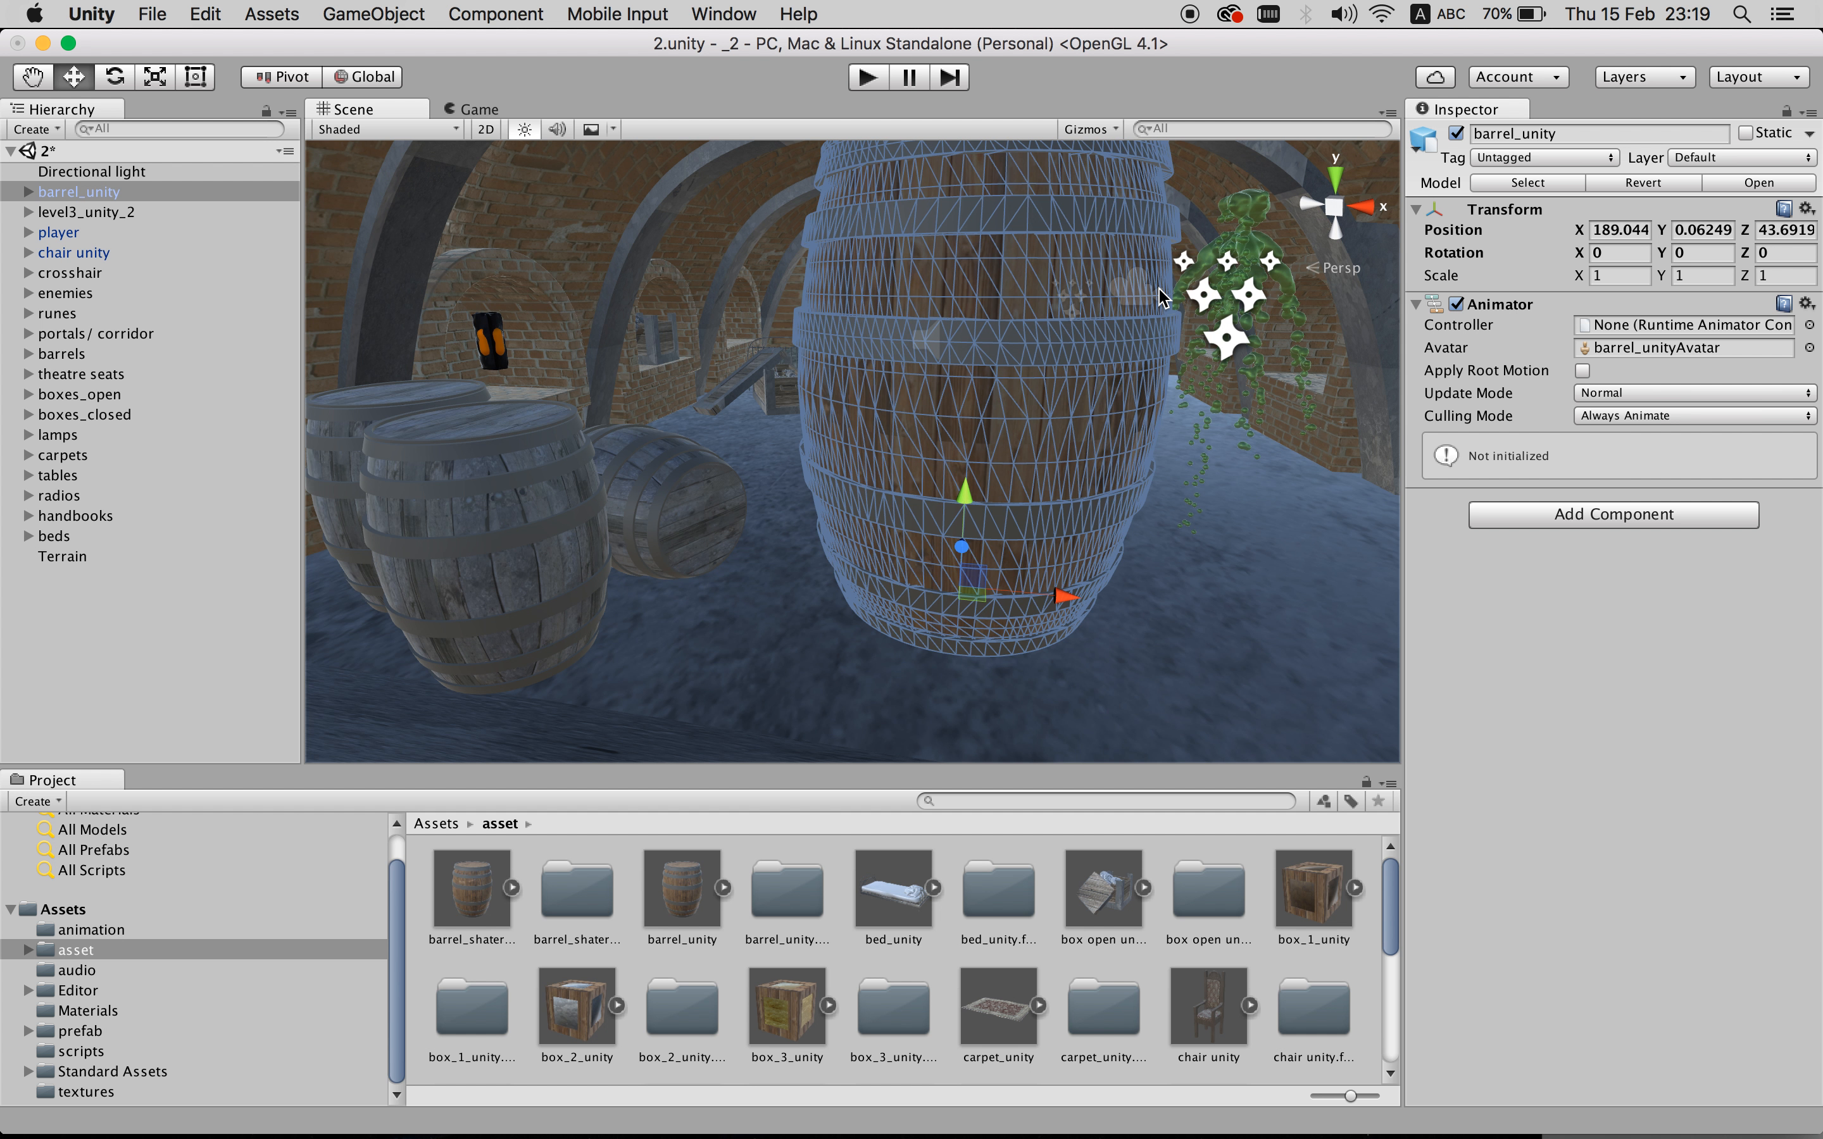
pyautogui.scroll(-5, 1158, 288)
pyautogui.keyDown('alt'); pyautogui.moveTo(1225, 246); pyautogui.dragTo(1182, 305); pyautogui.keyUp('alt')
pyautogui.scroll(8, 1182, 305)
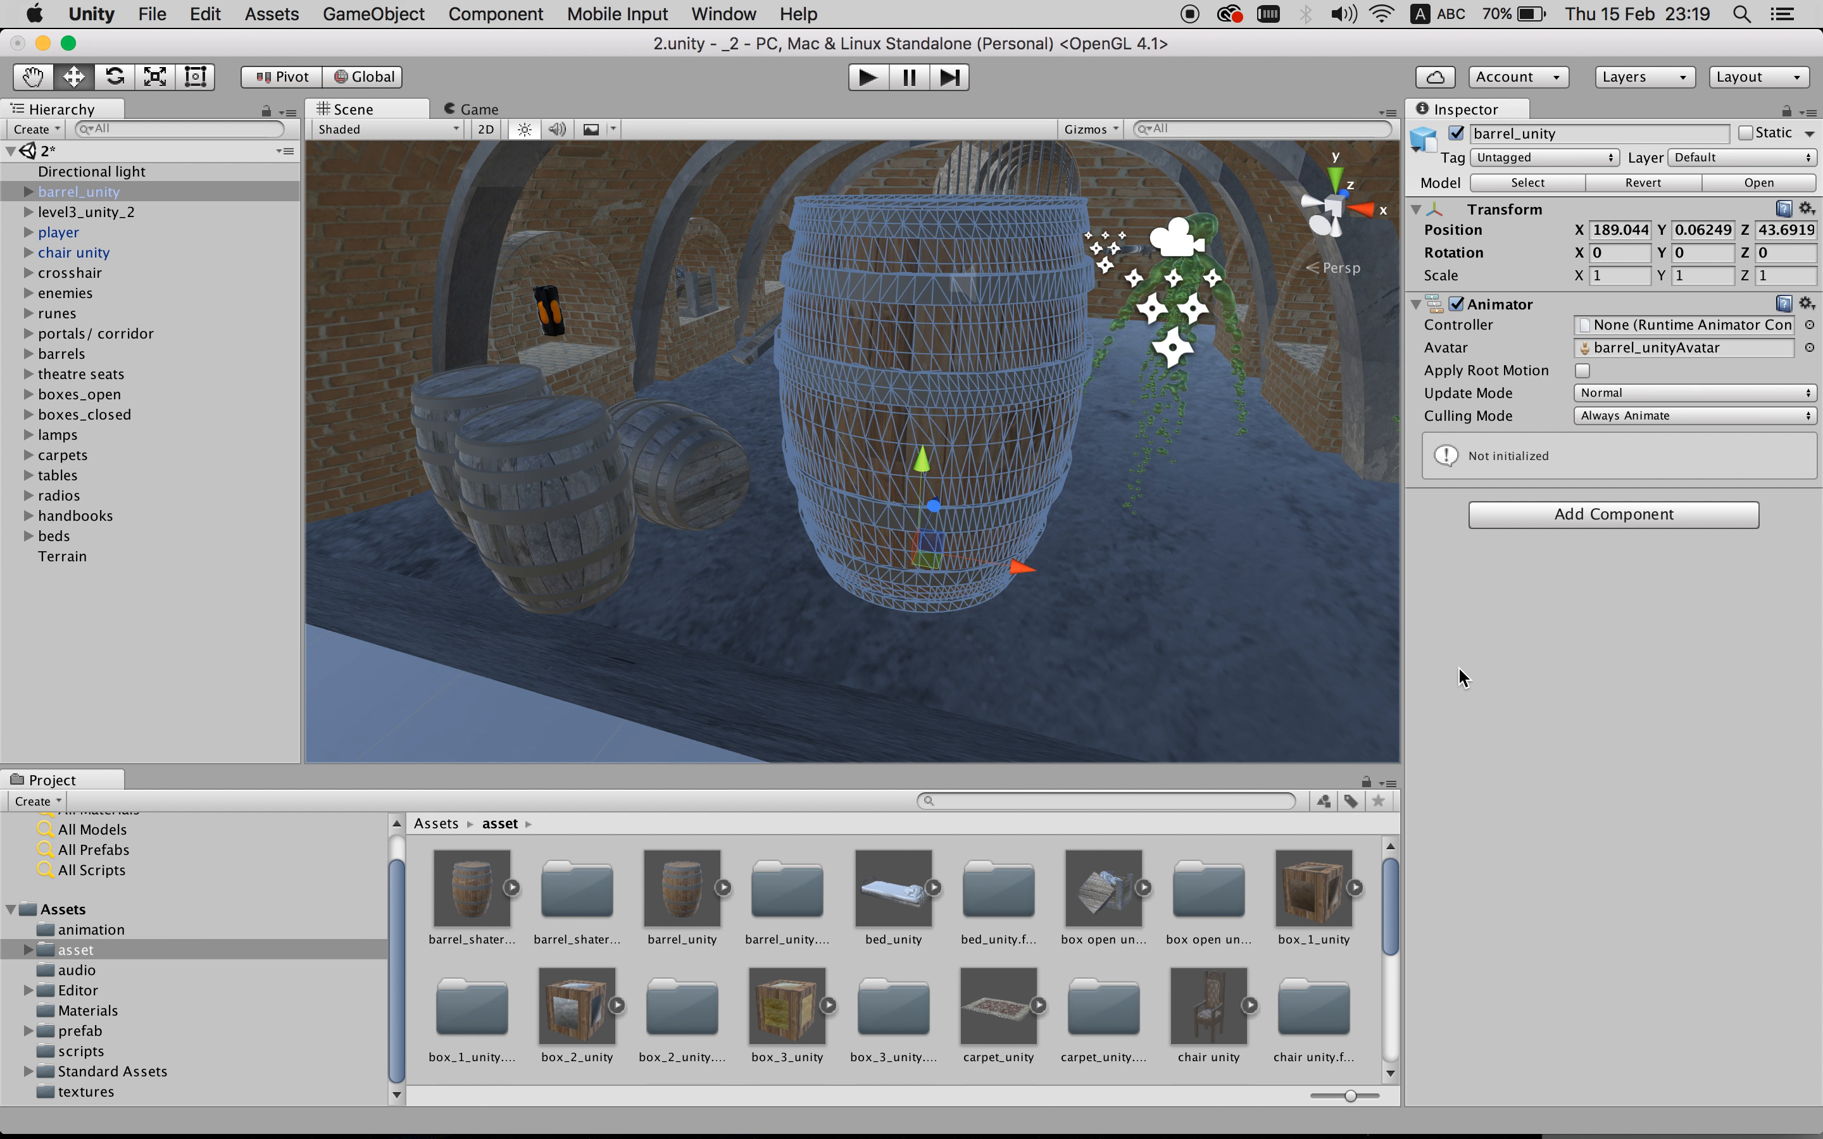
pyautogui.click(113, 657)
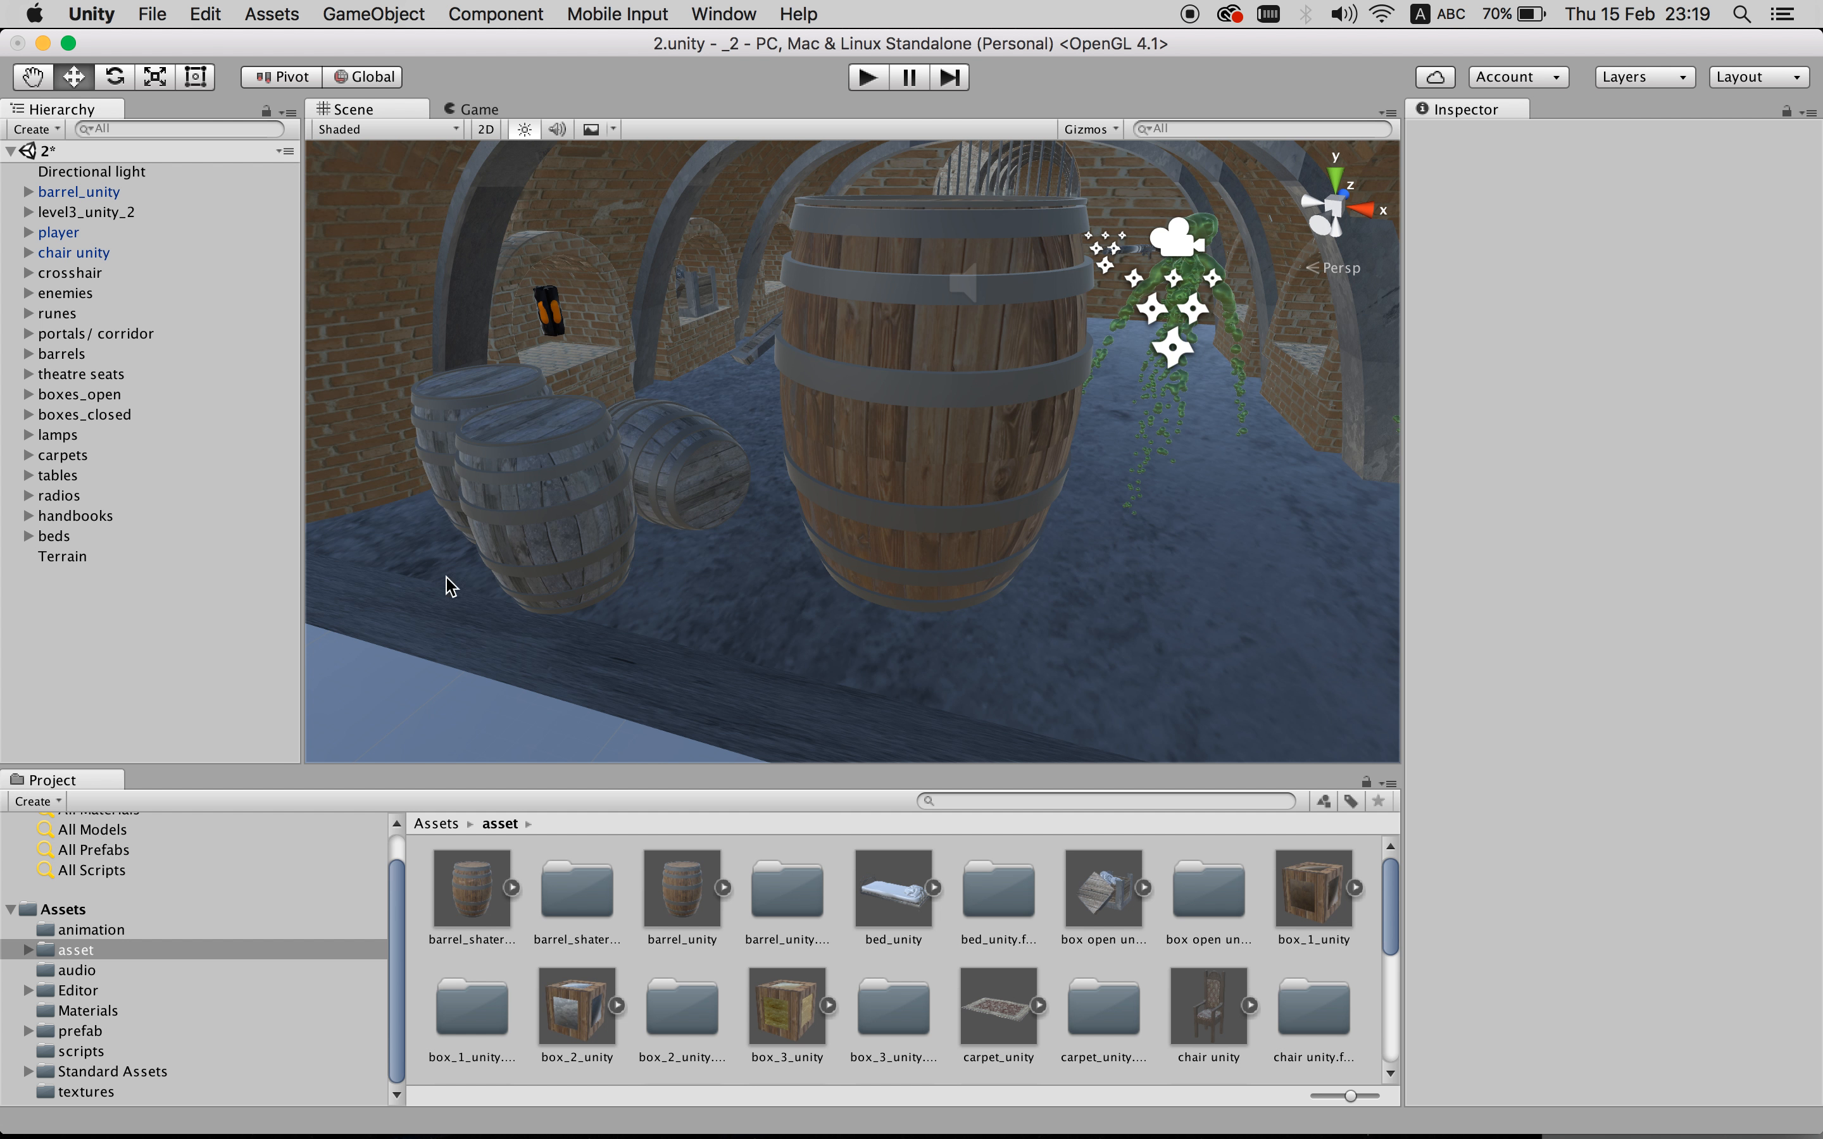
pyautogui.click(982, 475)
pyautogui.click(151, 686)
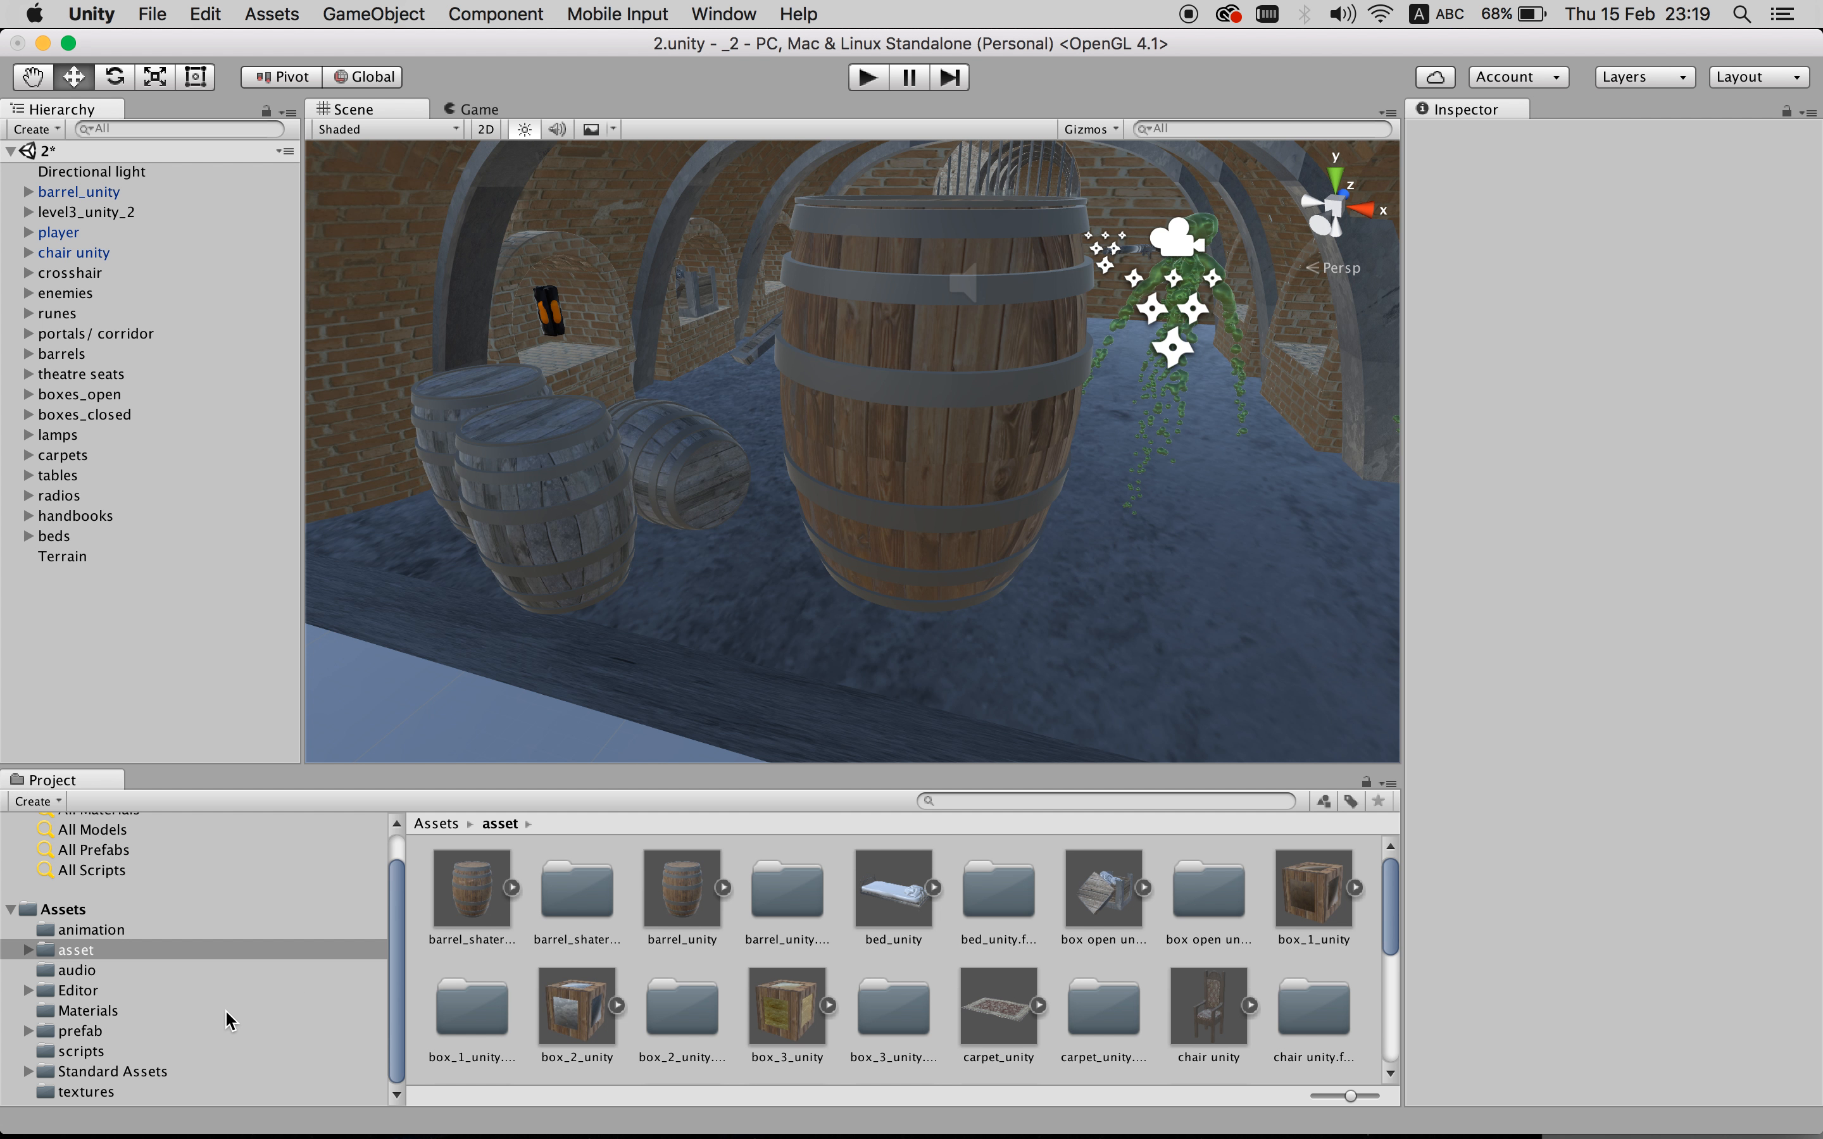
pyautogui.click(113, 1014)
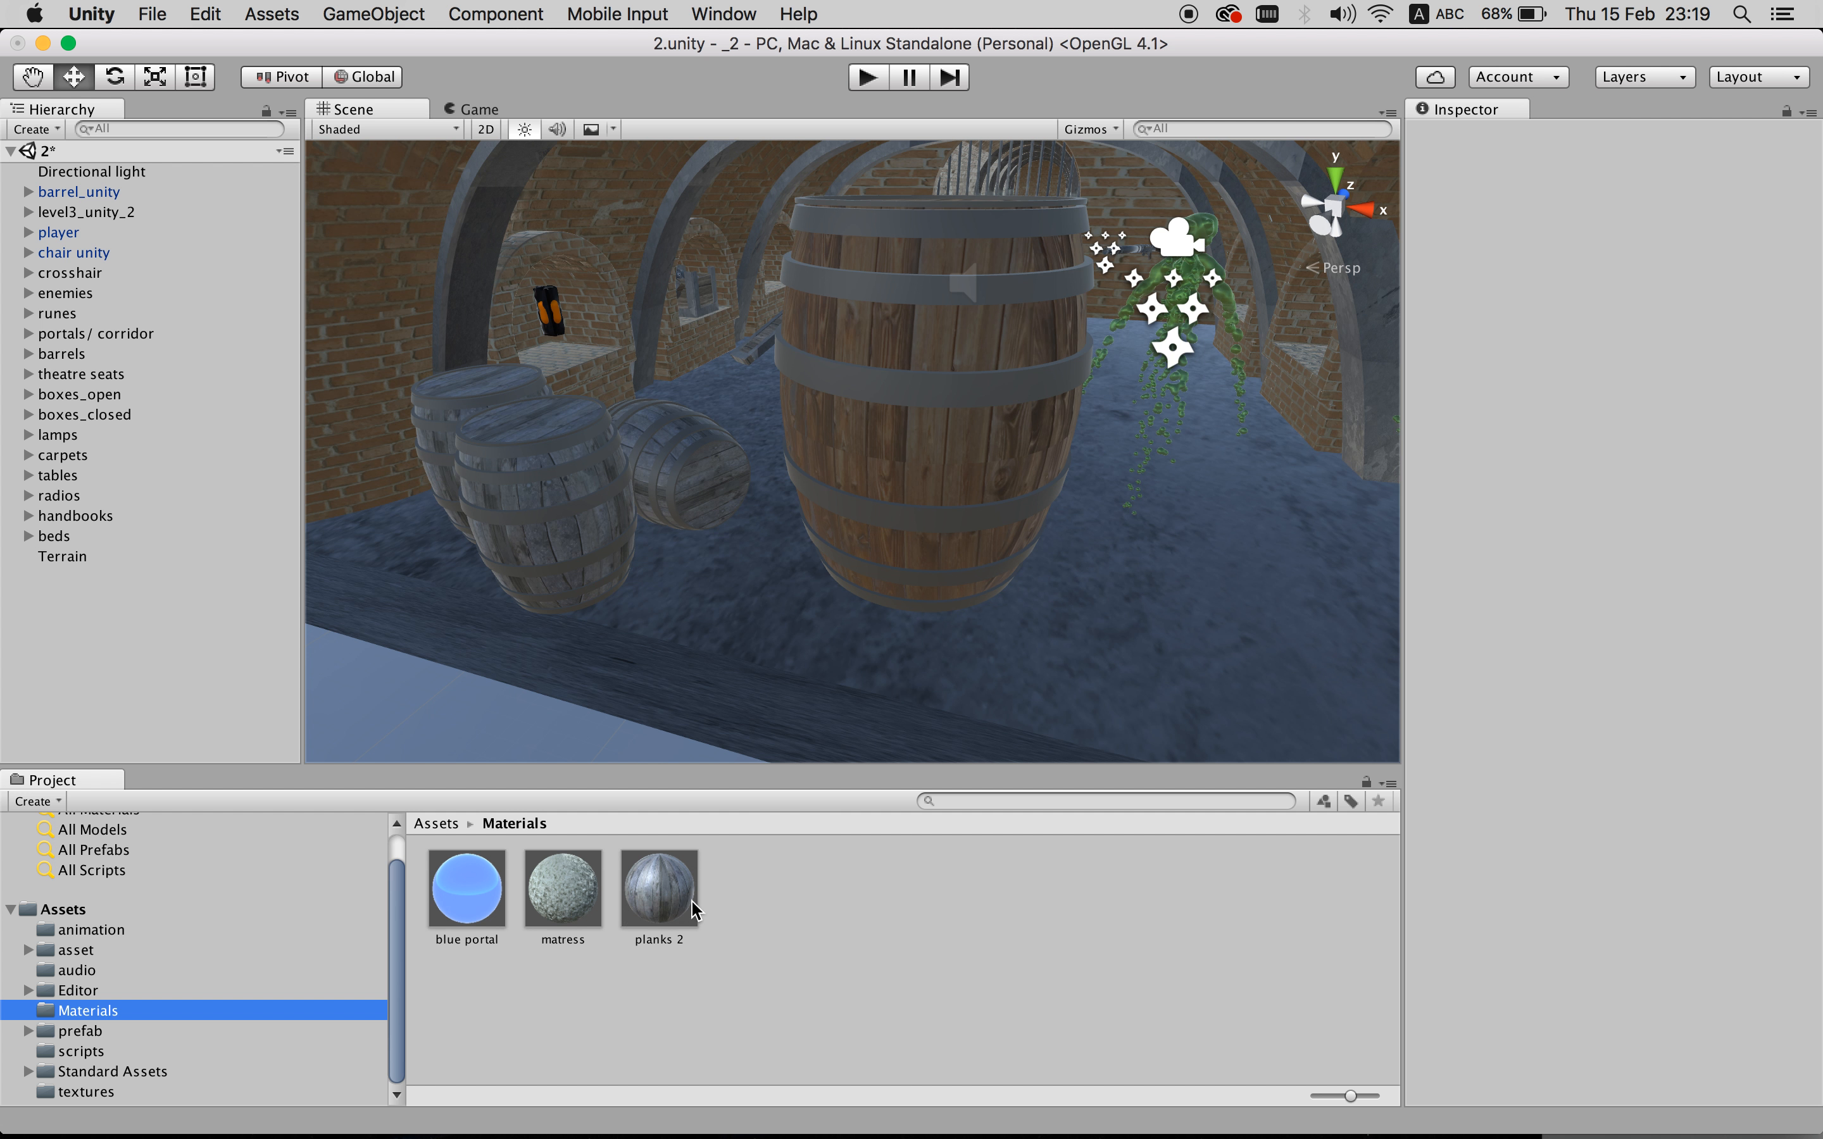
# - Apply the planks 2 material to the new barrel
pyautogui.moveTo(662, 901); pyautogui.dragTo(871, 444)
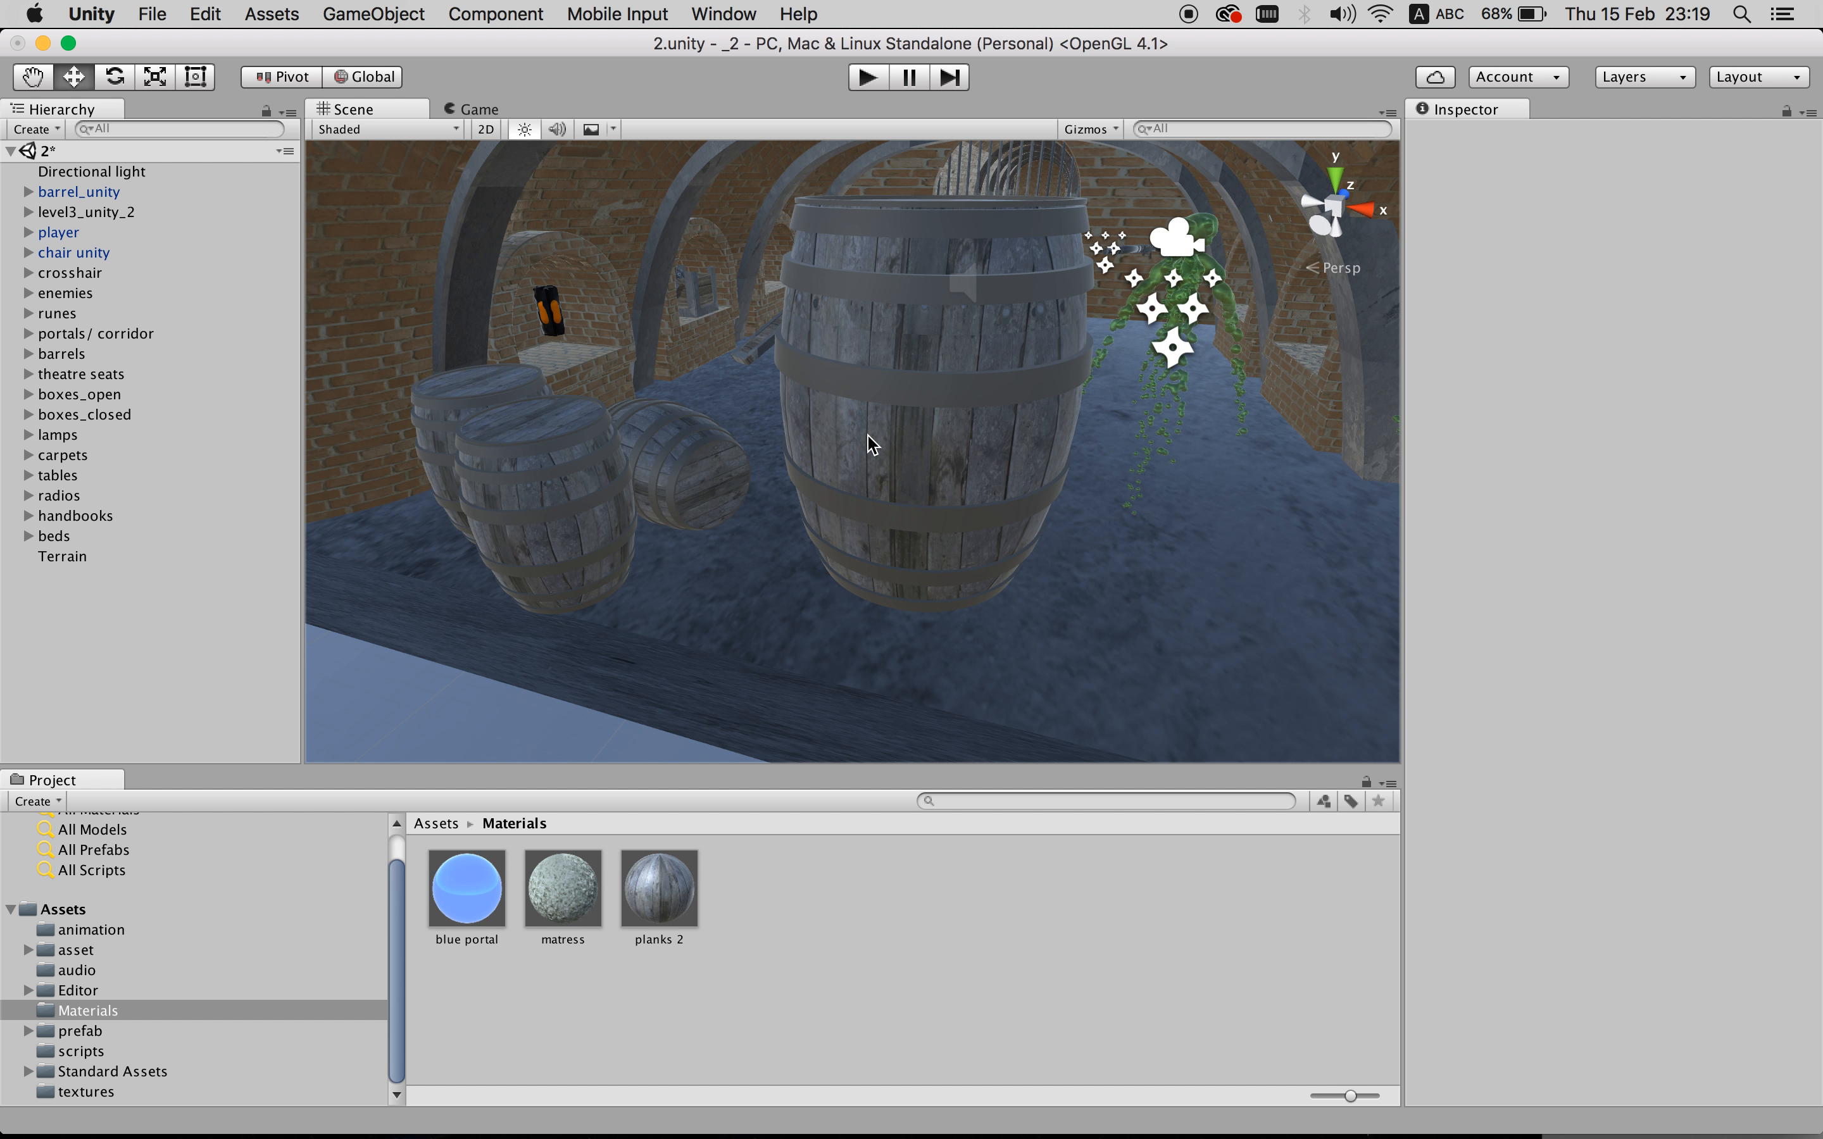
pyautogui.scroll(5, 940, 452)
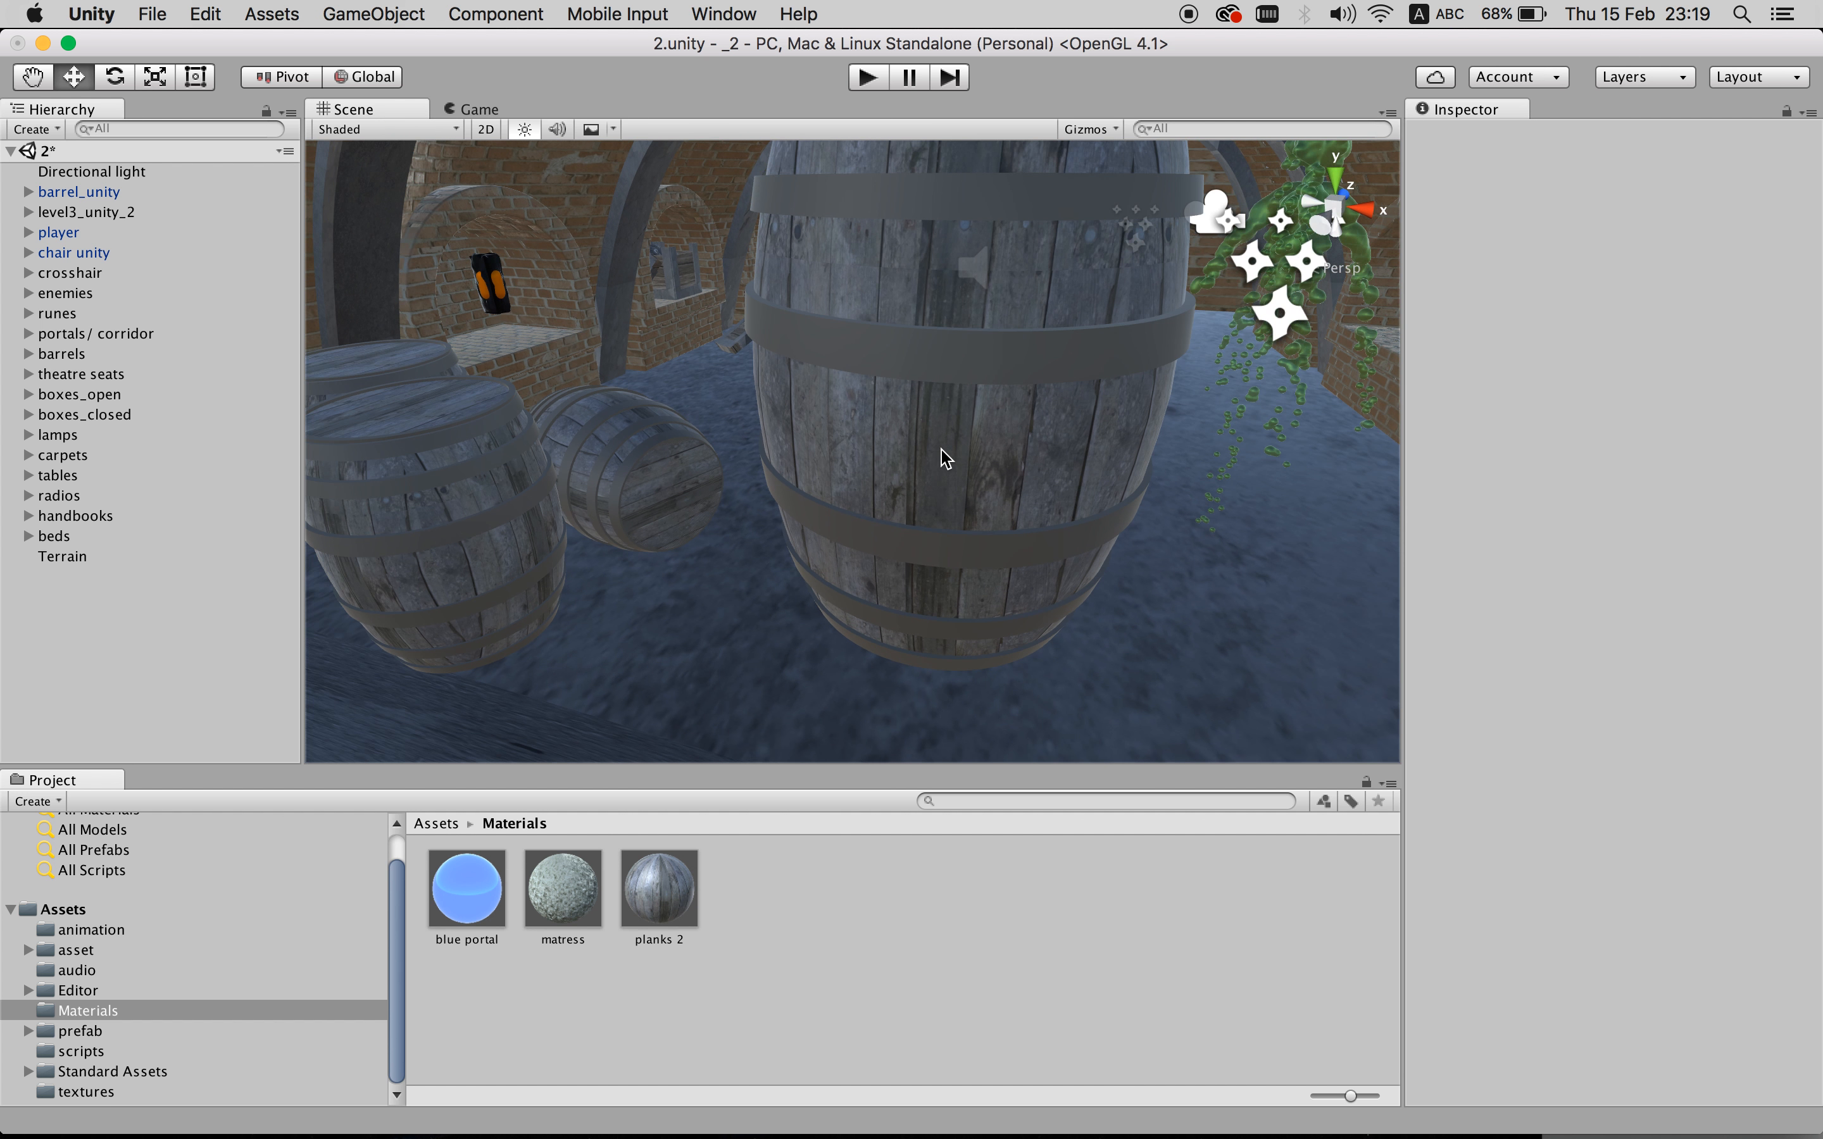
pyautogui.scroll(-4, 946, 458)
pyautogui.scroll(-1, 946, 458)
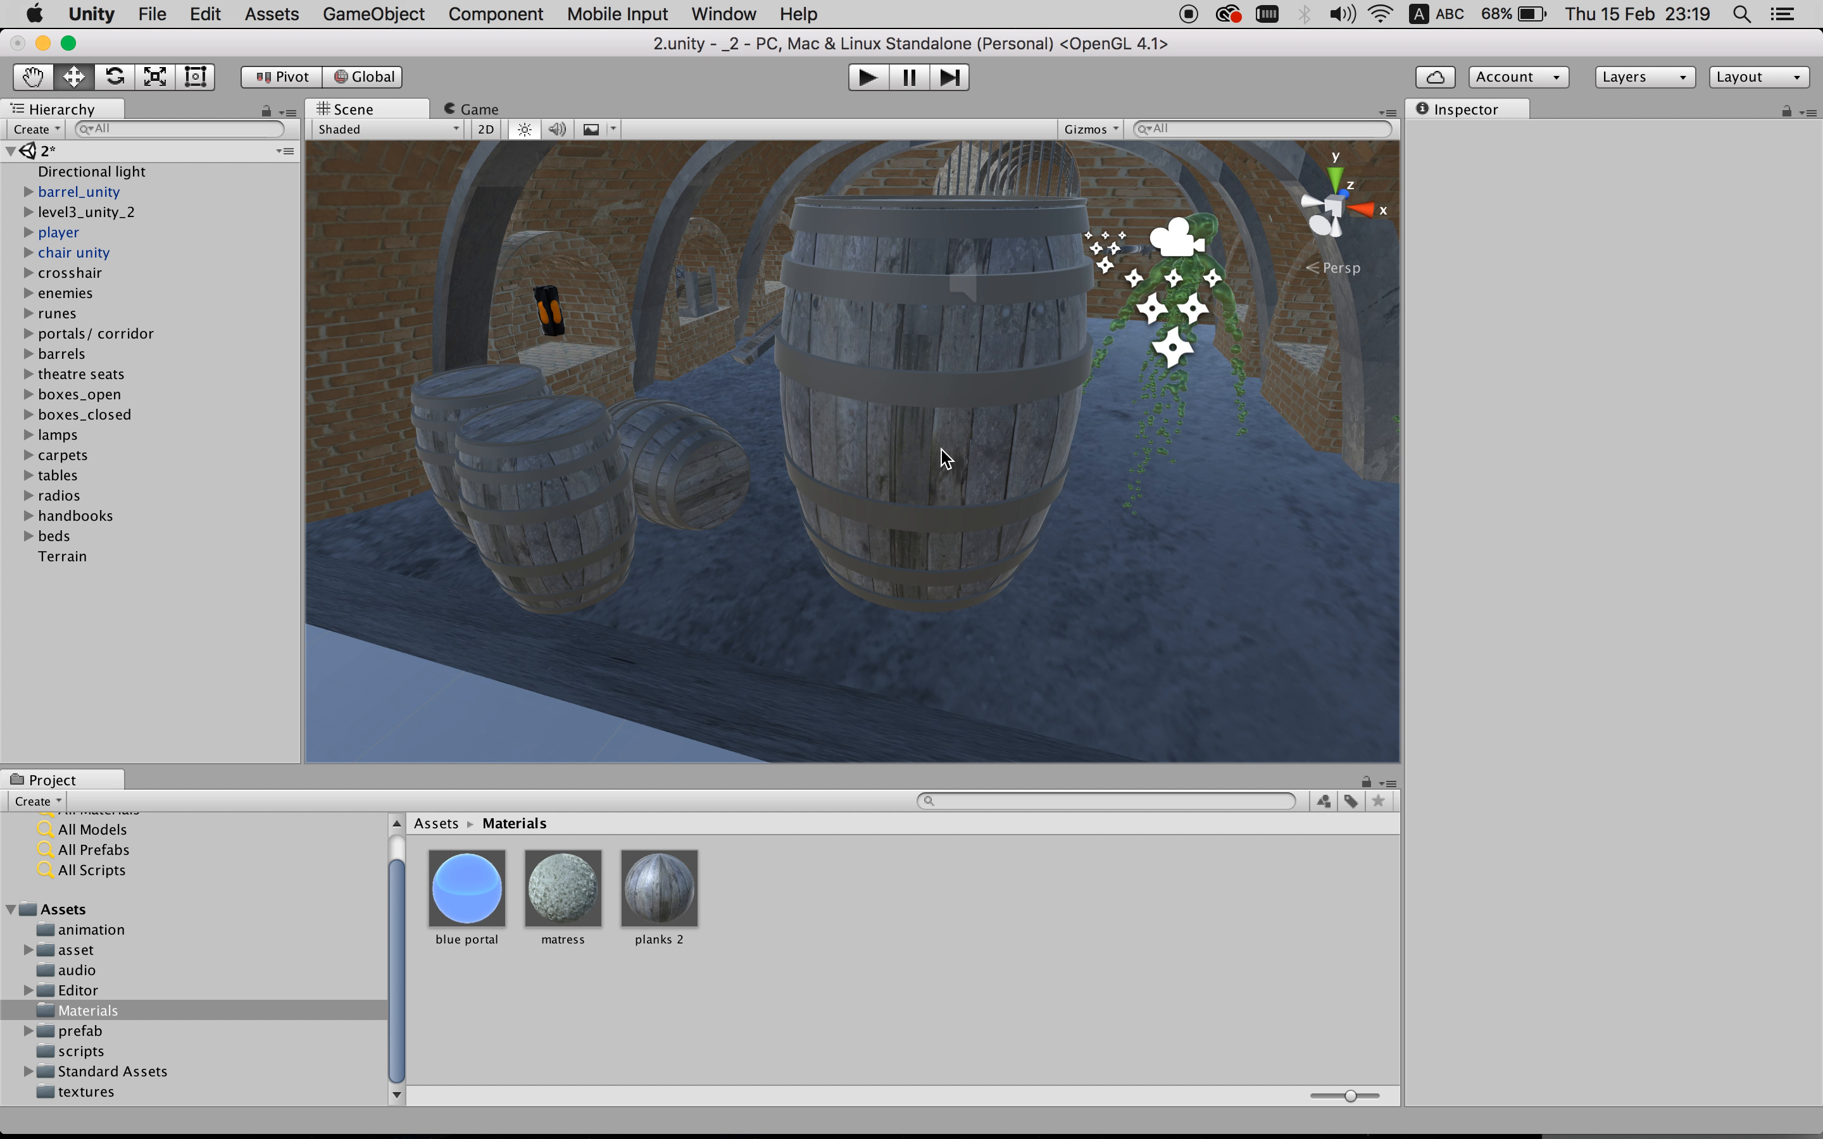
# - Set the new barrel's Transform scale to 0.5 on X, Y and Z
pyautogui.click(945, 457)
pyautogui.click(1640, 274)
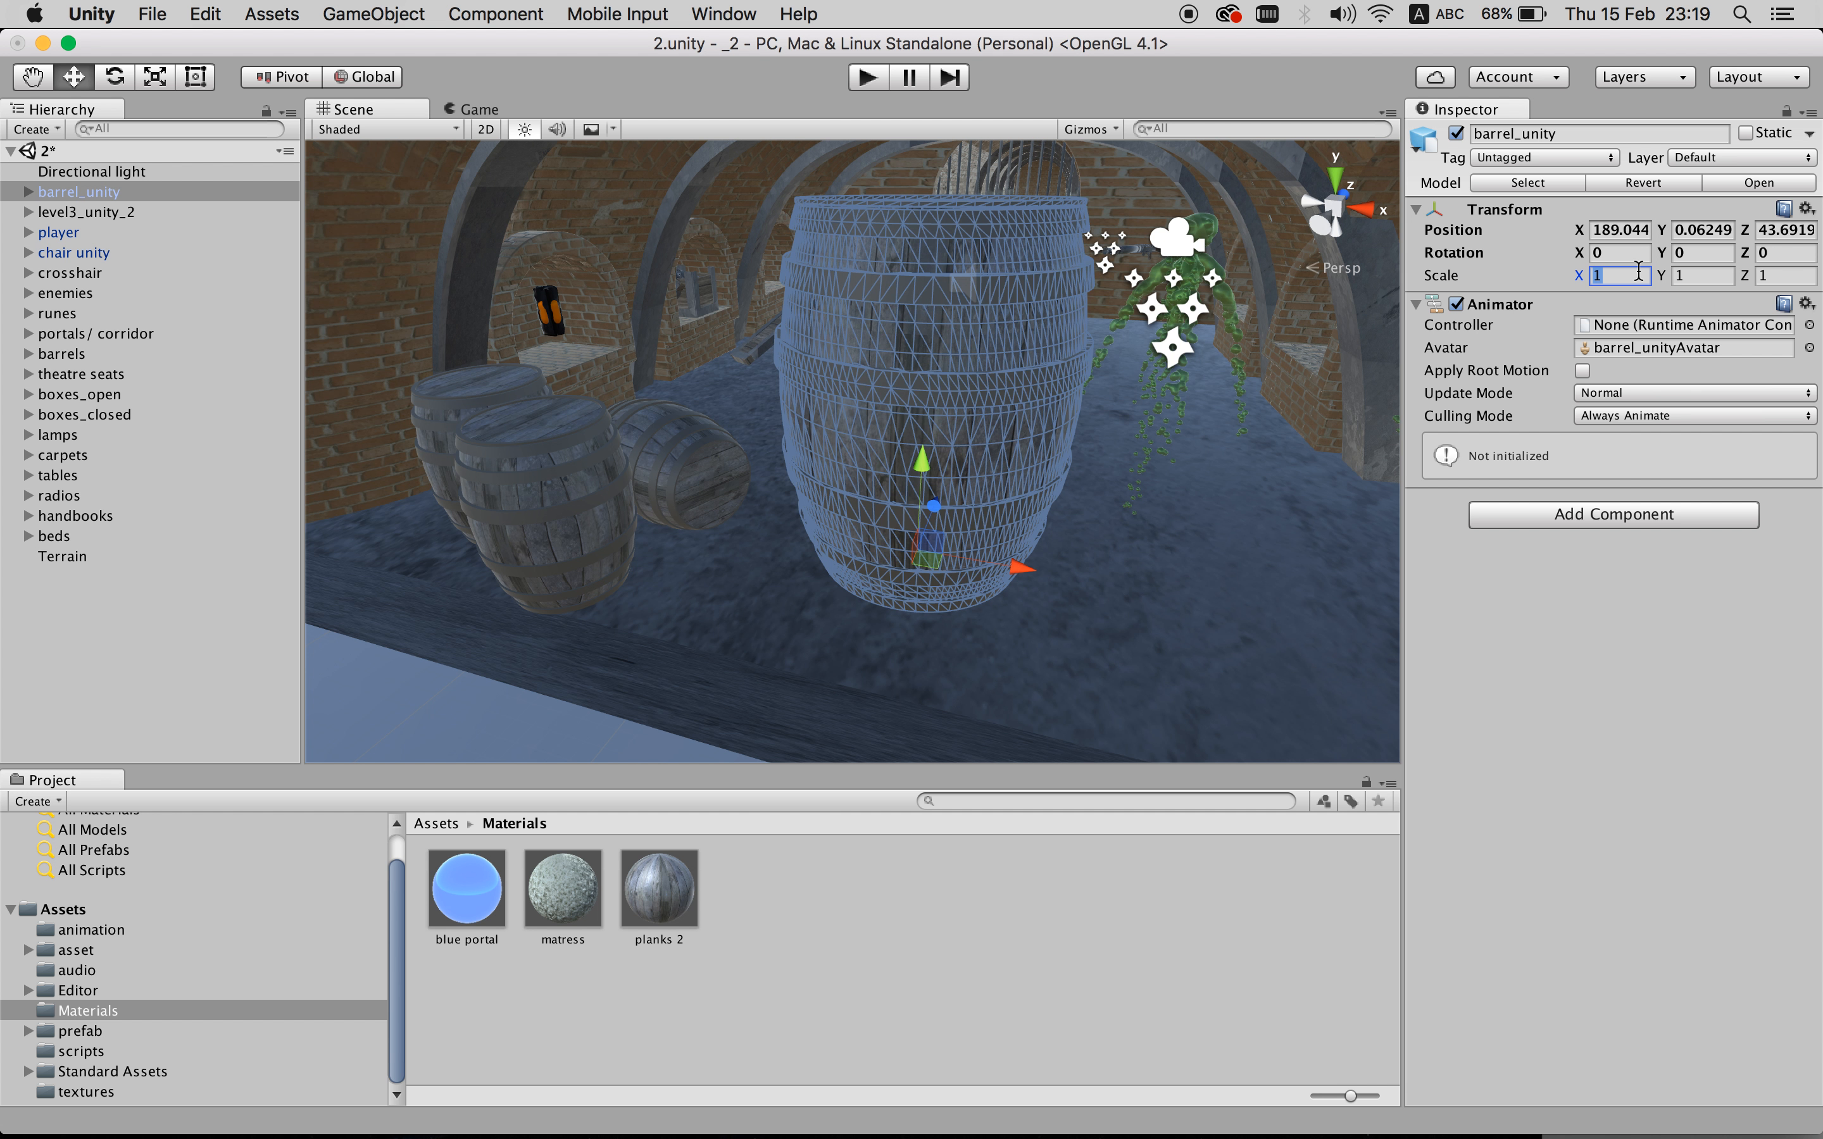
pyautogui.write('.5')
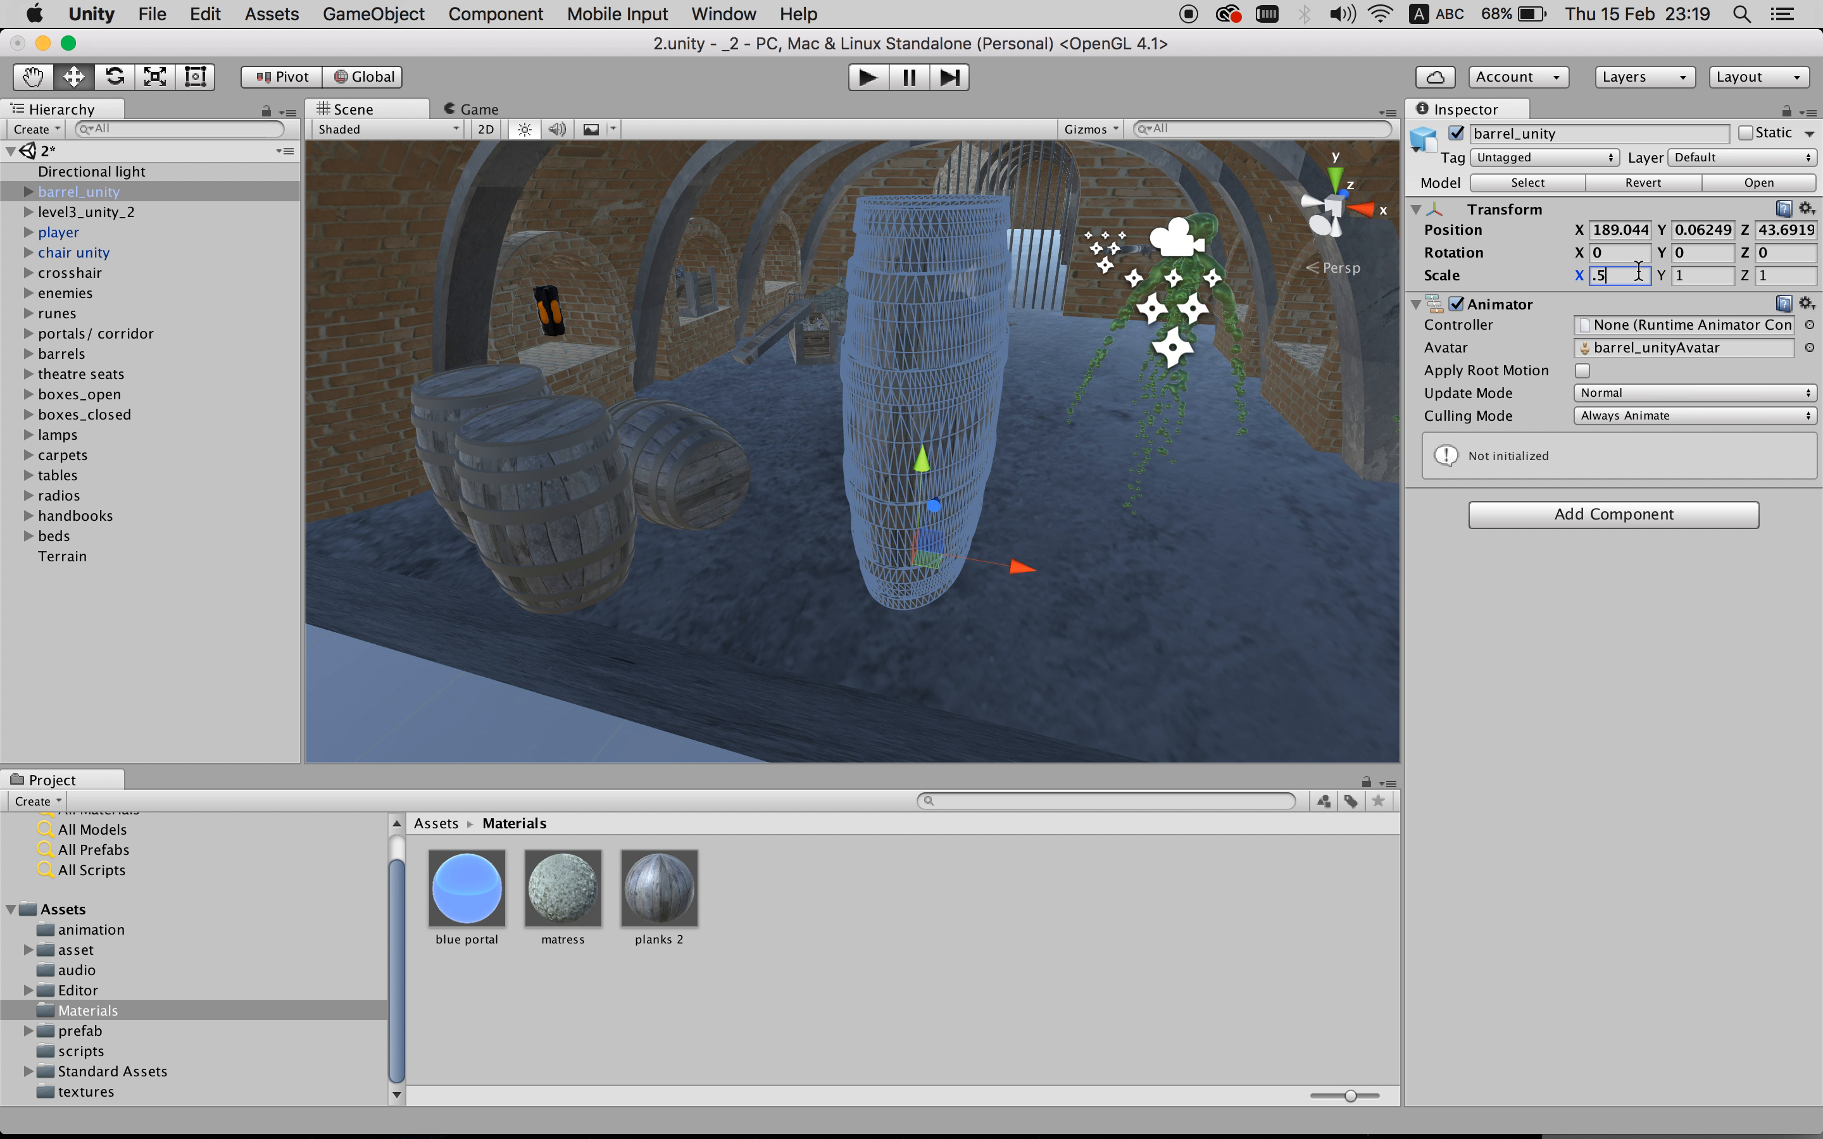
pyautogui.press('Tab')
pyautogui.write('.5')
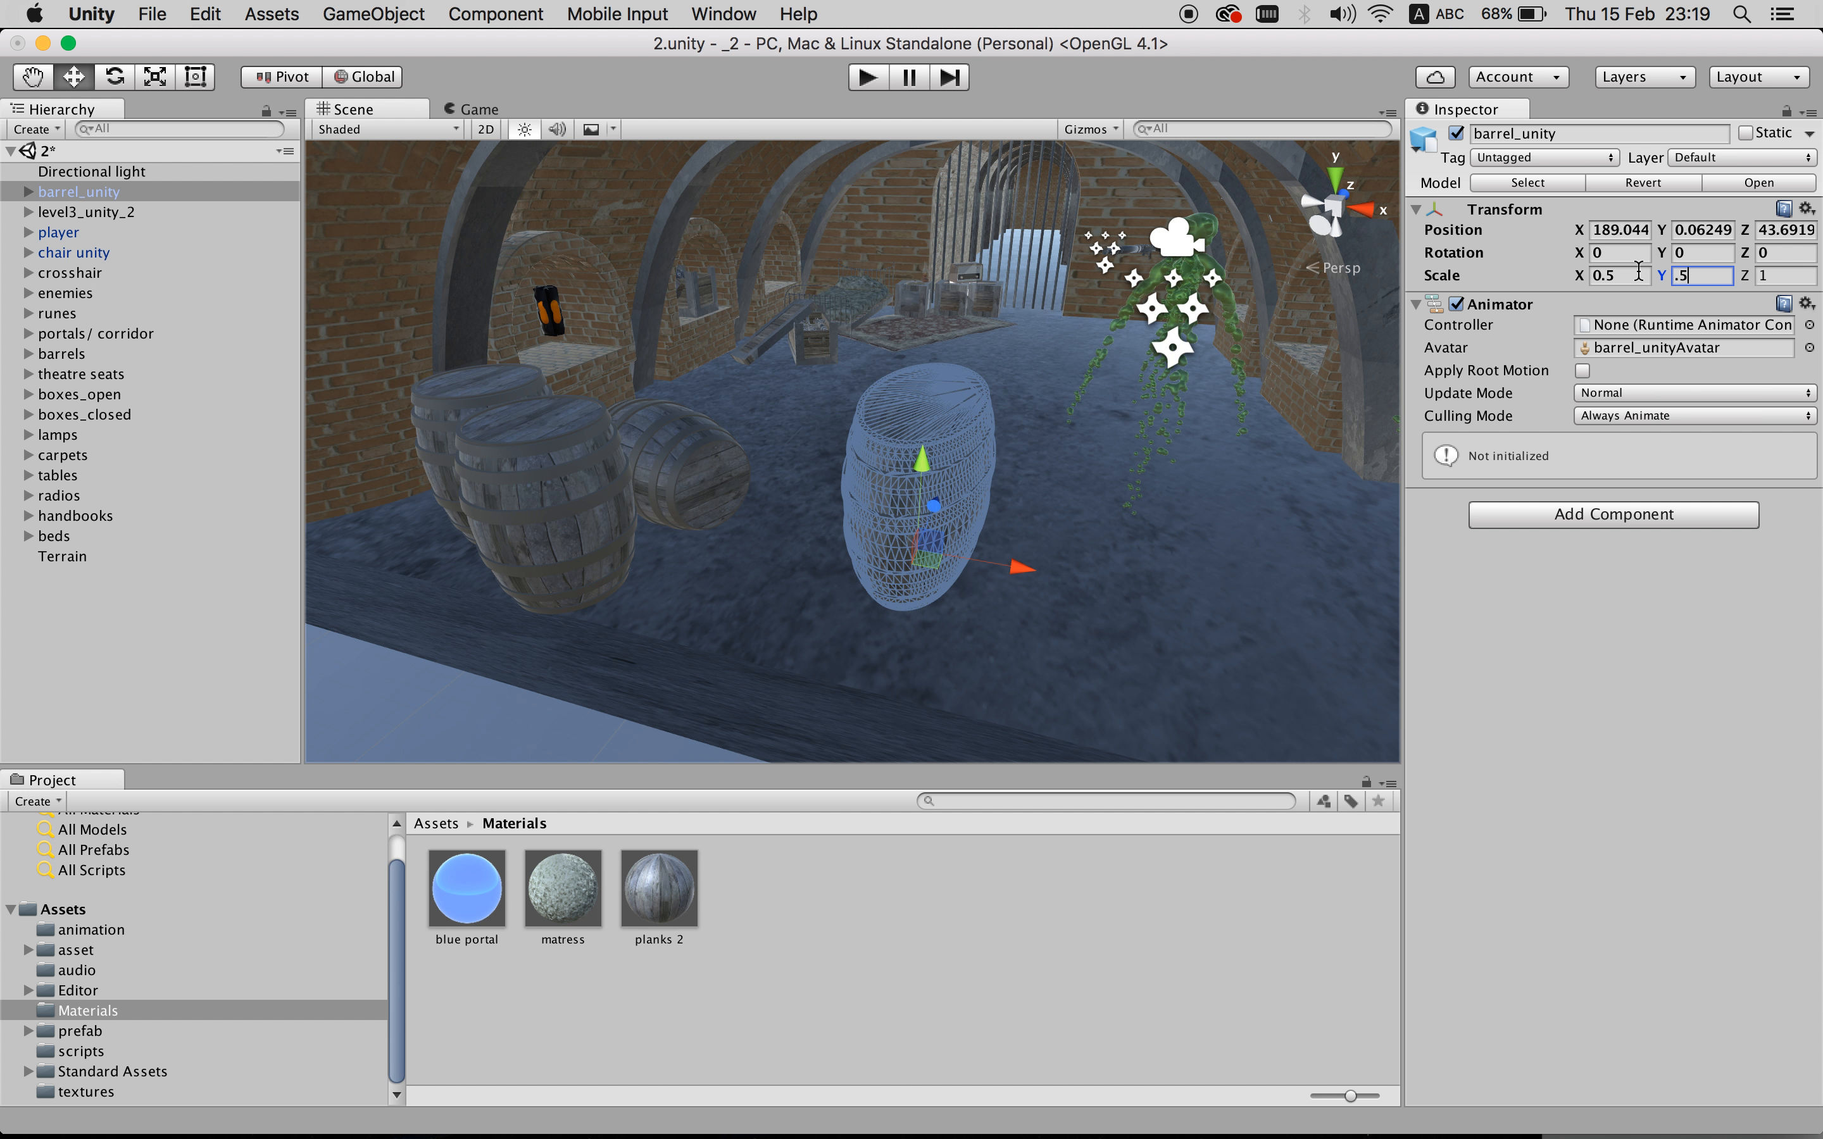
pyautogui.press('Tab')
pyautogui.write('.5')
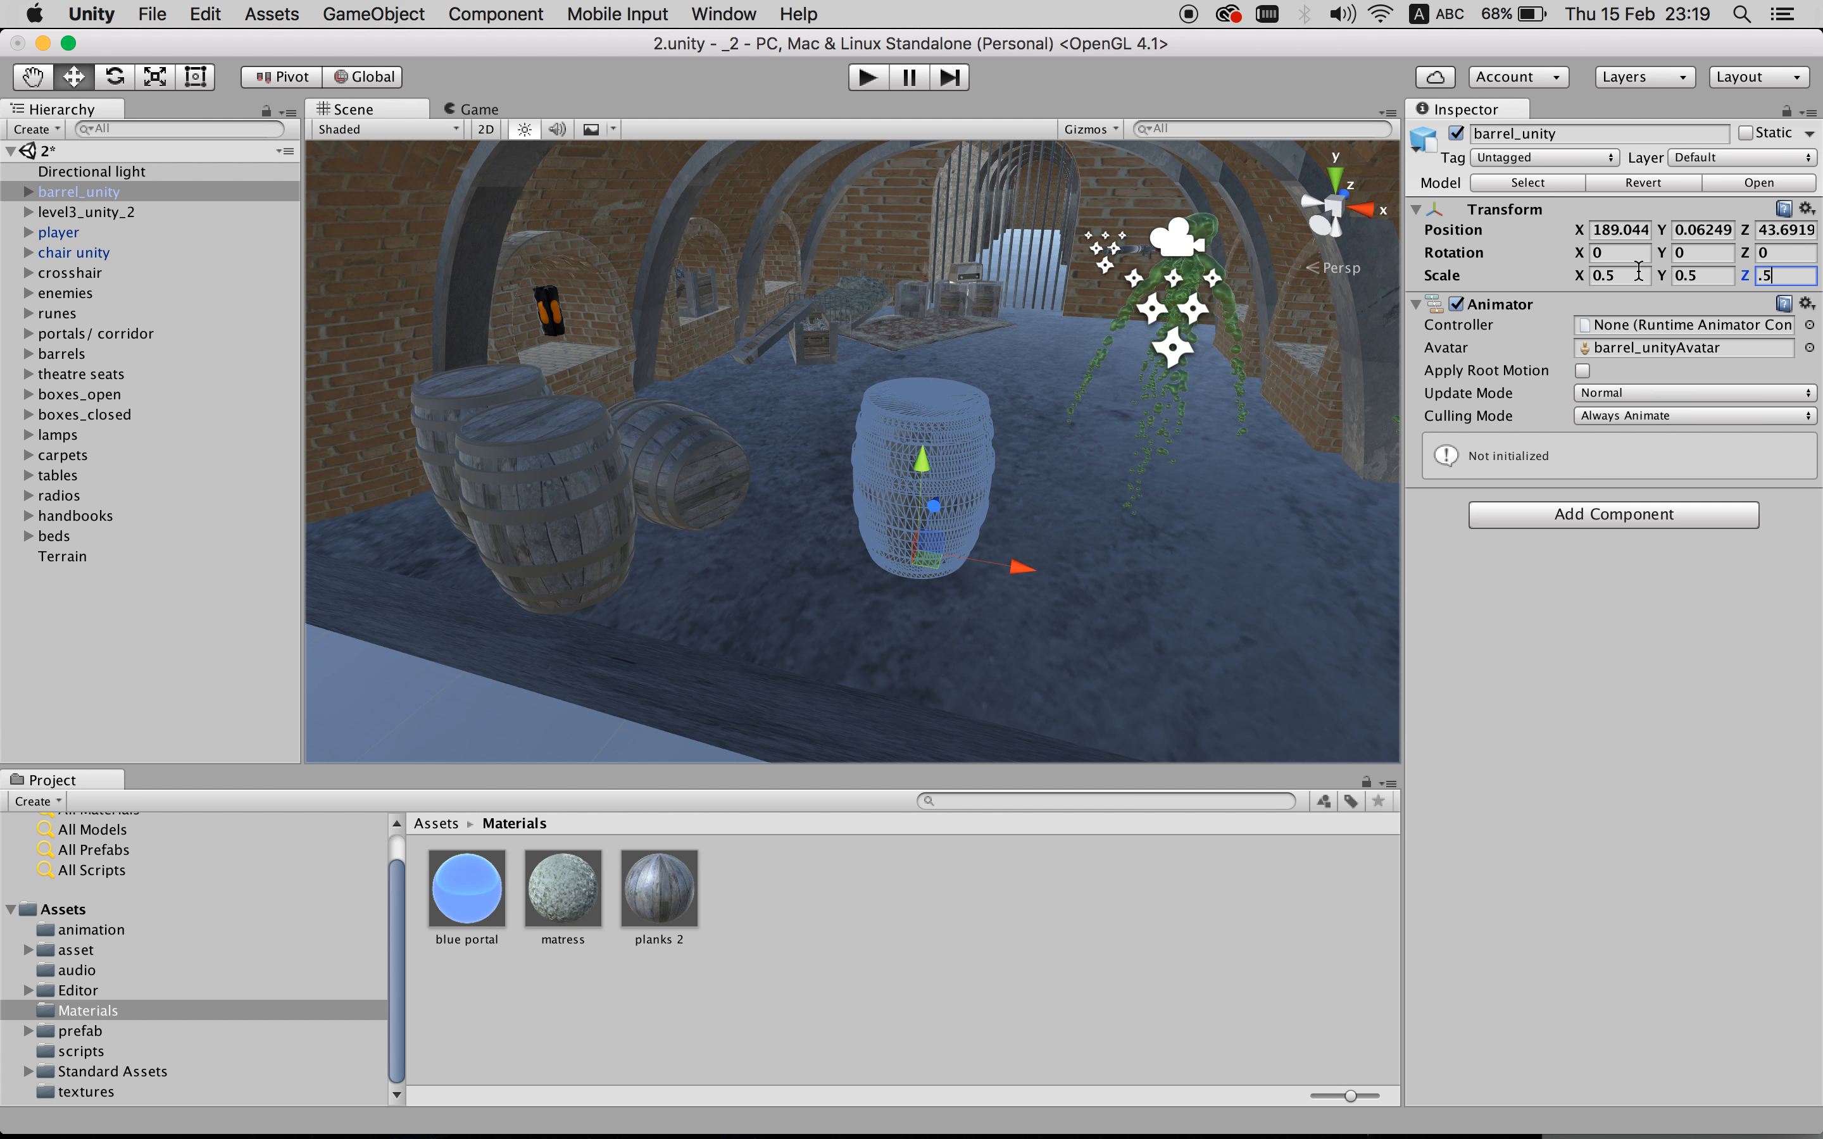
pyautogui.press('Return')
pyautogui.scroll(5, 1106, 426)
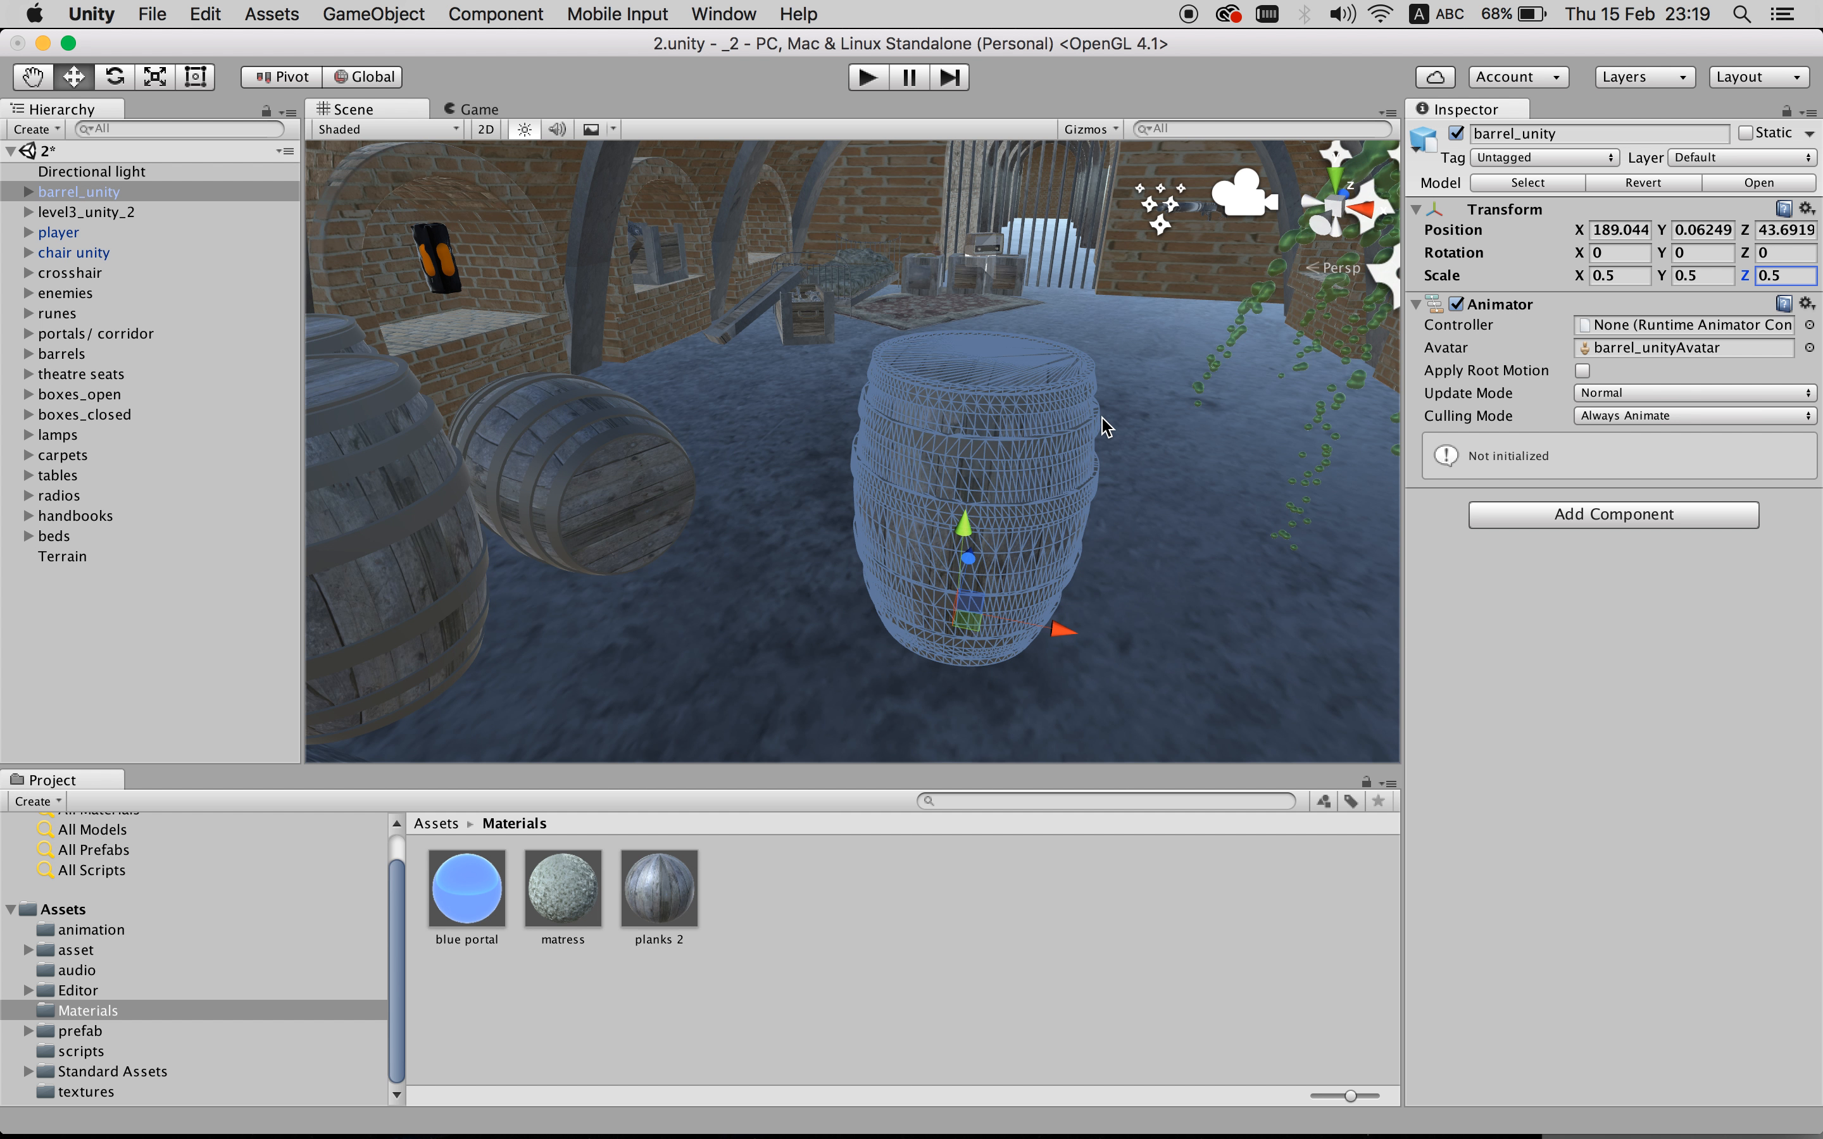
# - Move the half-size barrel next to the existing barrels and compare it with them
pyautogui.moveTo(1130, 436); pyautogui.dragTo(1176, 409, button='middle')
pyautogui.moveTo(1138, 598); pyautogui.dragTo(898, 630)
pyautogui.click(1025, 612)
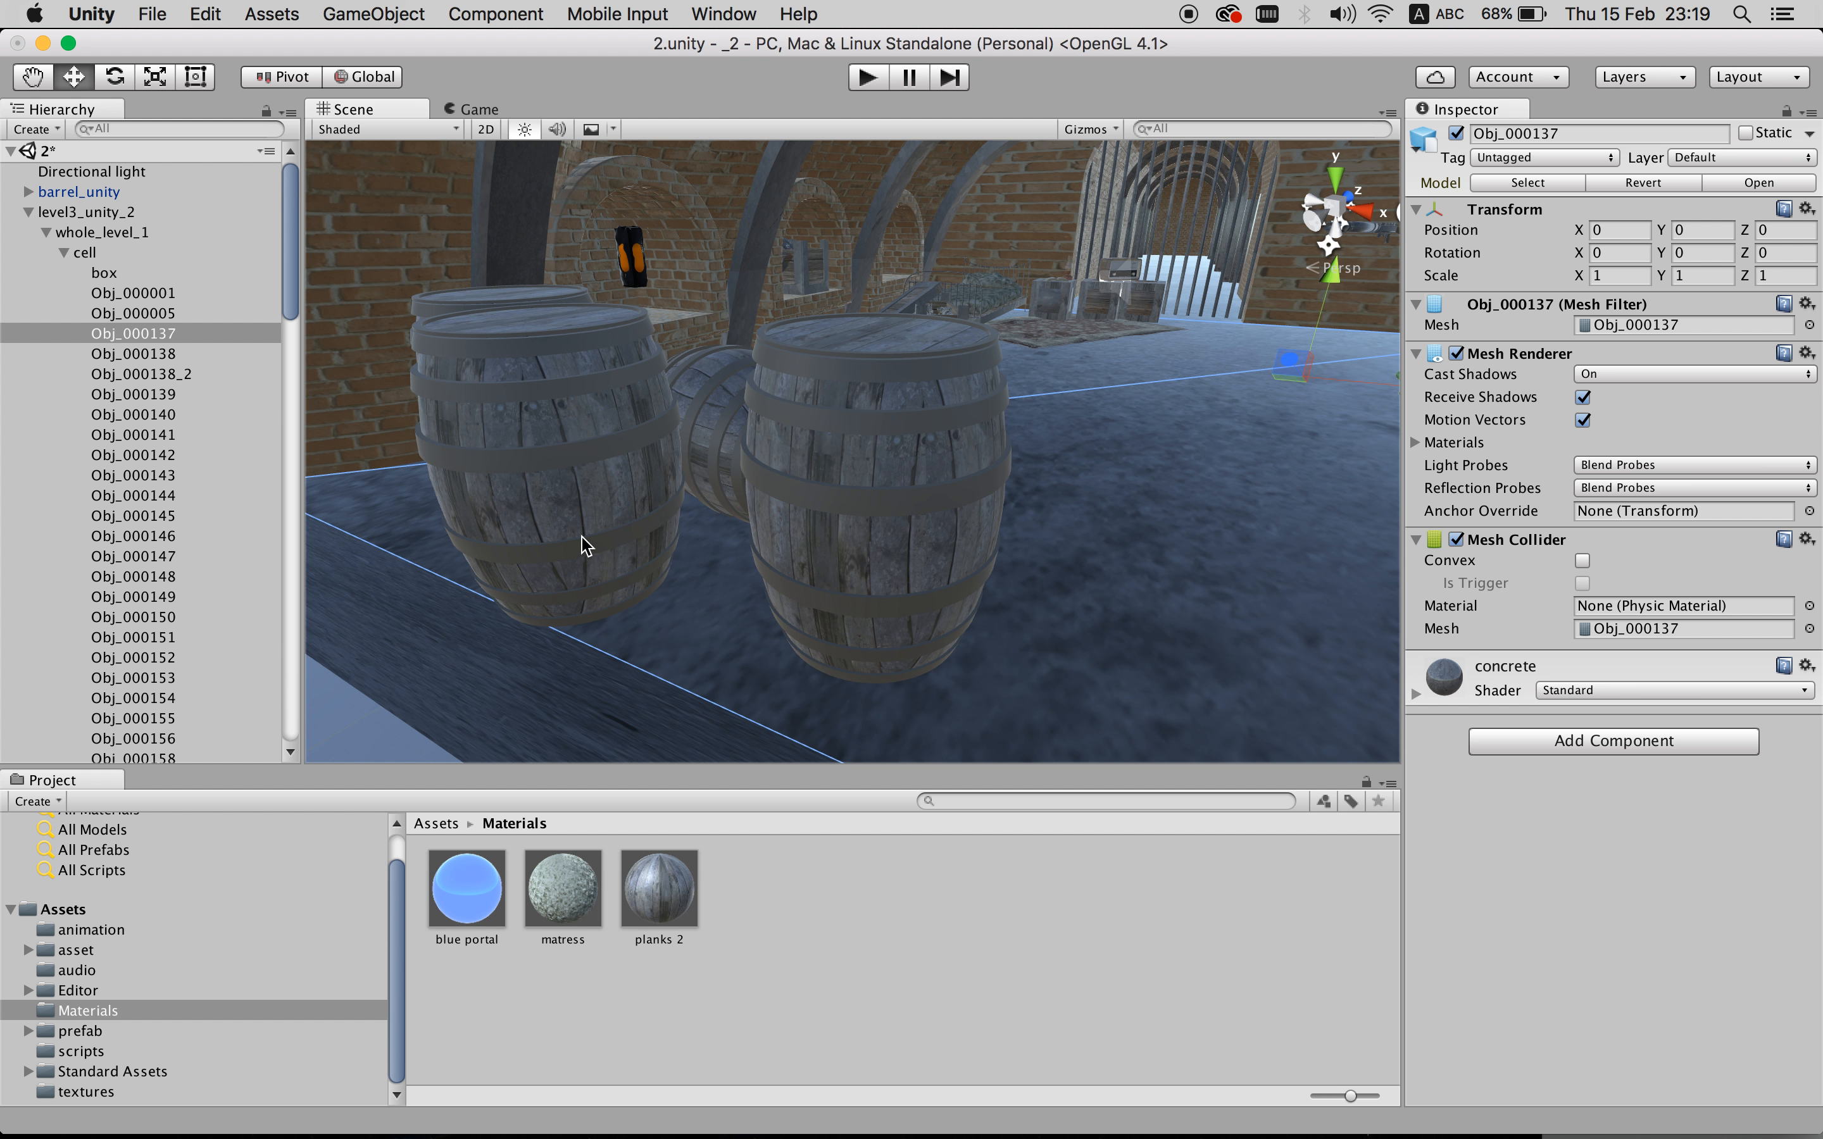
pyautogui.click(602, 535)
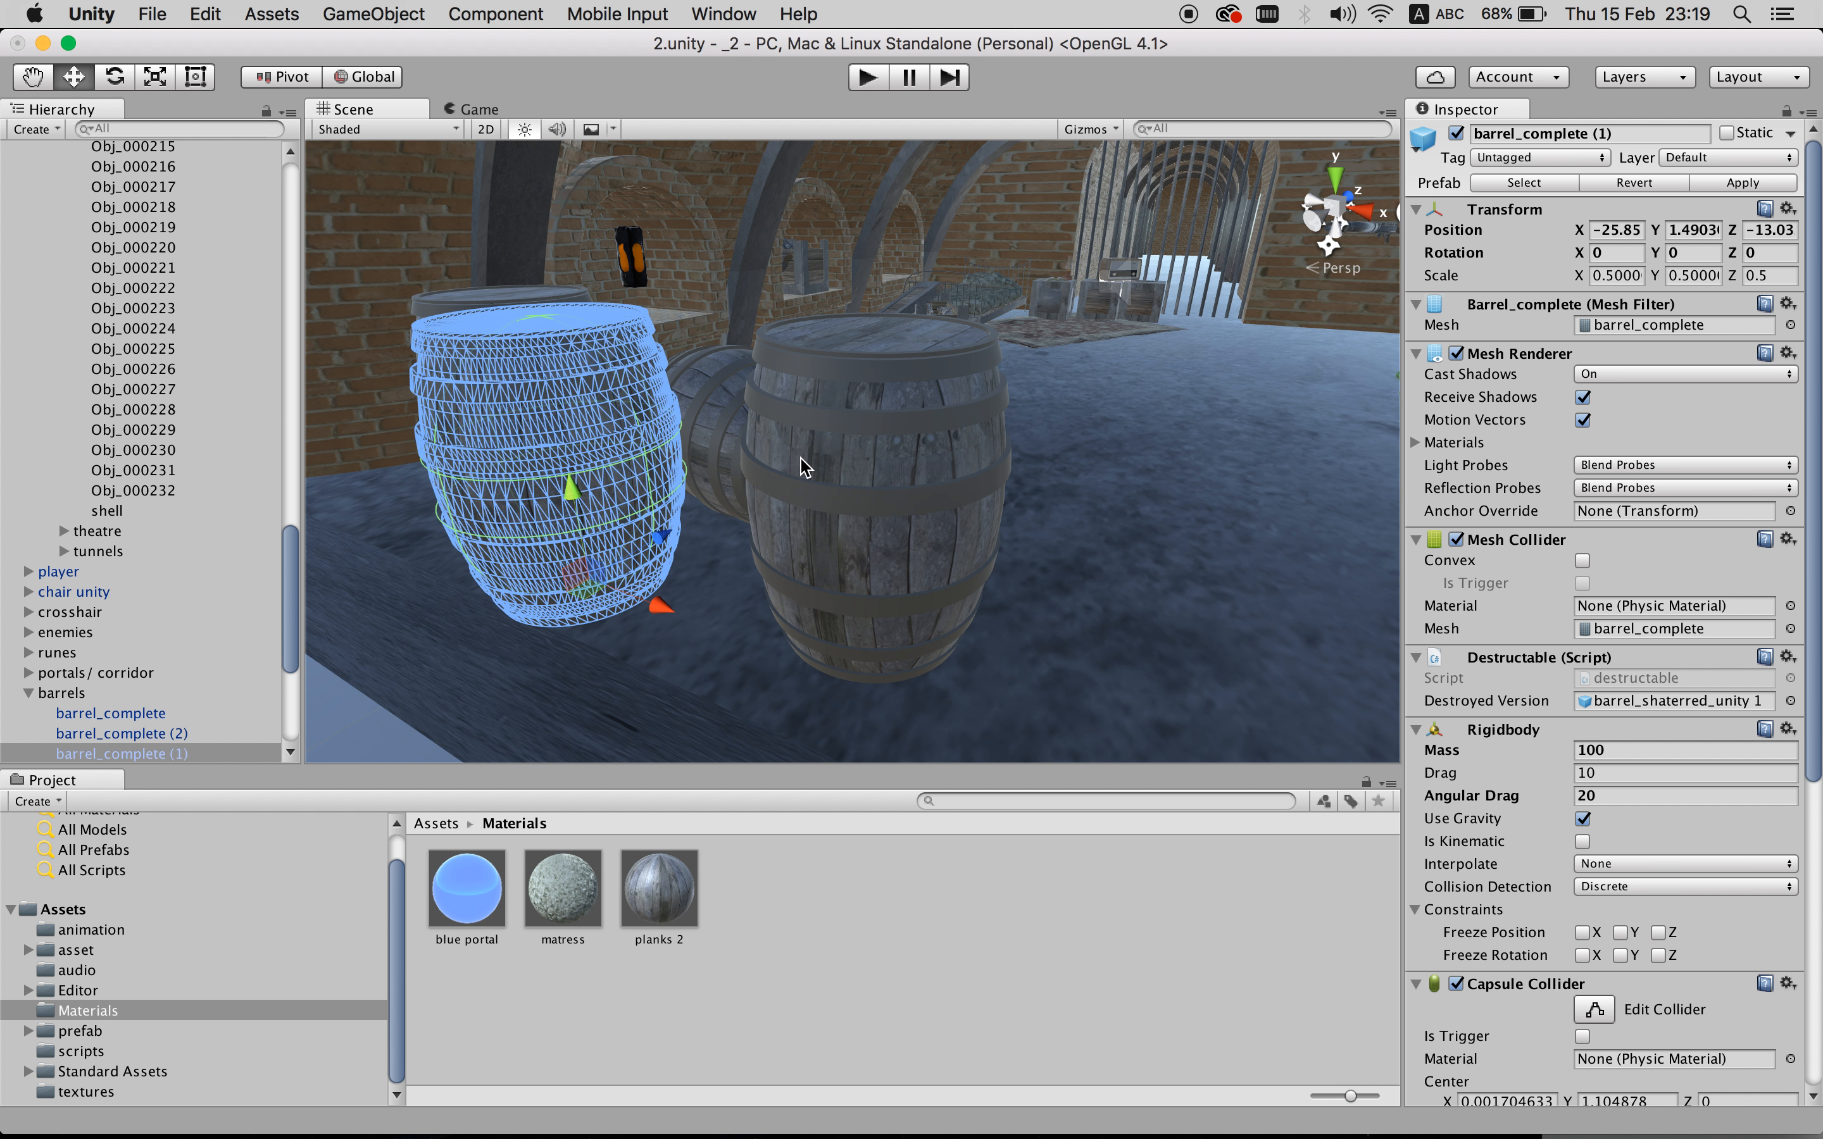
pyautogui.click(861, 462)
pyautogui.keyDown('alt'); pyautogui.moveTo(945, 459); pyautogui.dragTo(896, 482); pyautogui.keyUp('alt')
pyautogui.click(467, 489)
# - Collapse level3_unity_2, inspect a barrel_complete, and show the scripts folder
pyautogui.scroll(15, 135, 377)
pyautogui.click(28, 207)
pyautogui.click(102, 369)
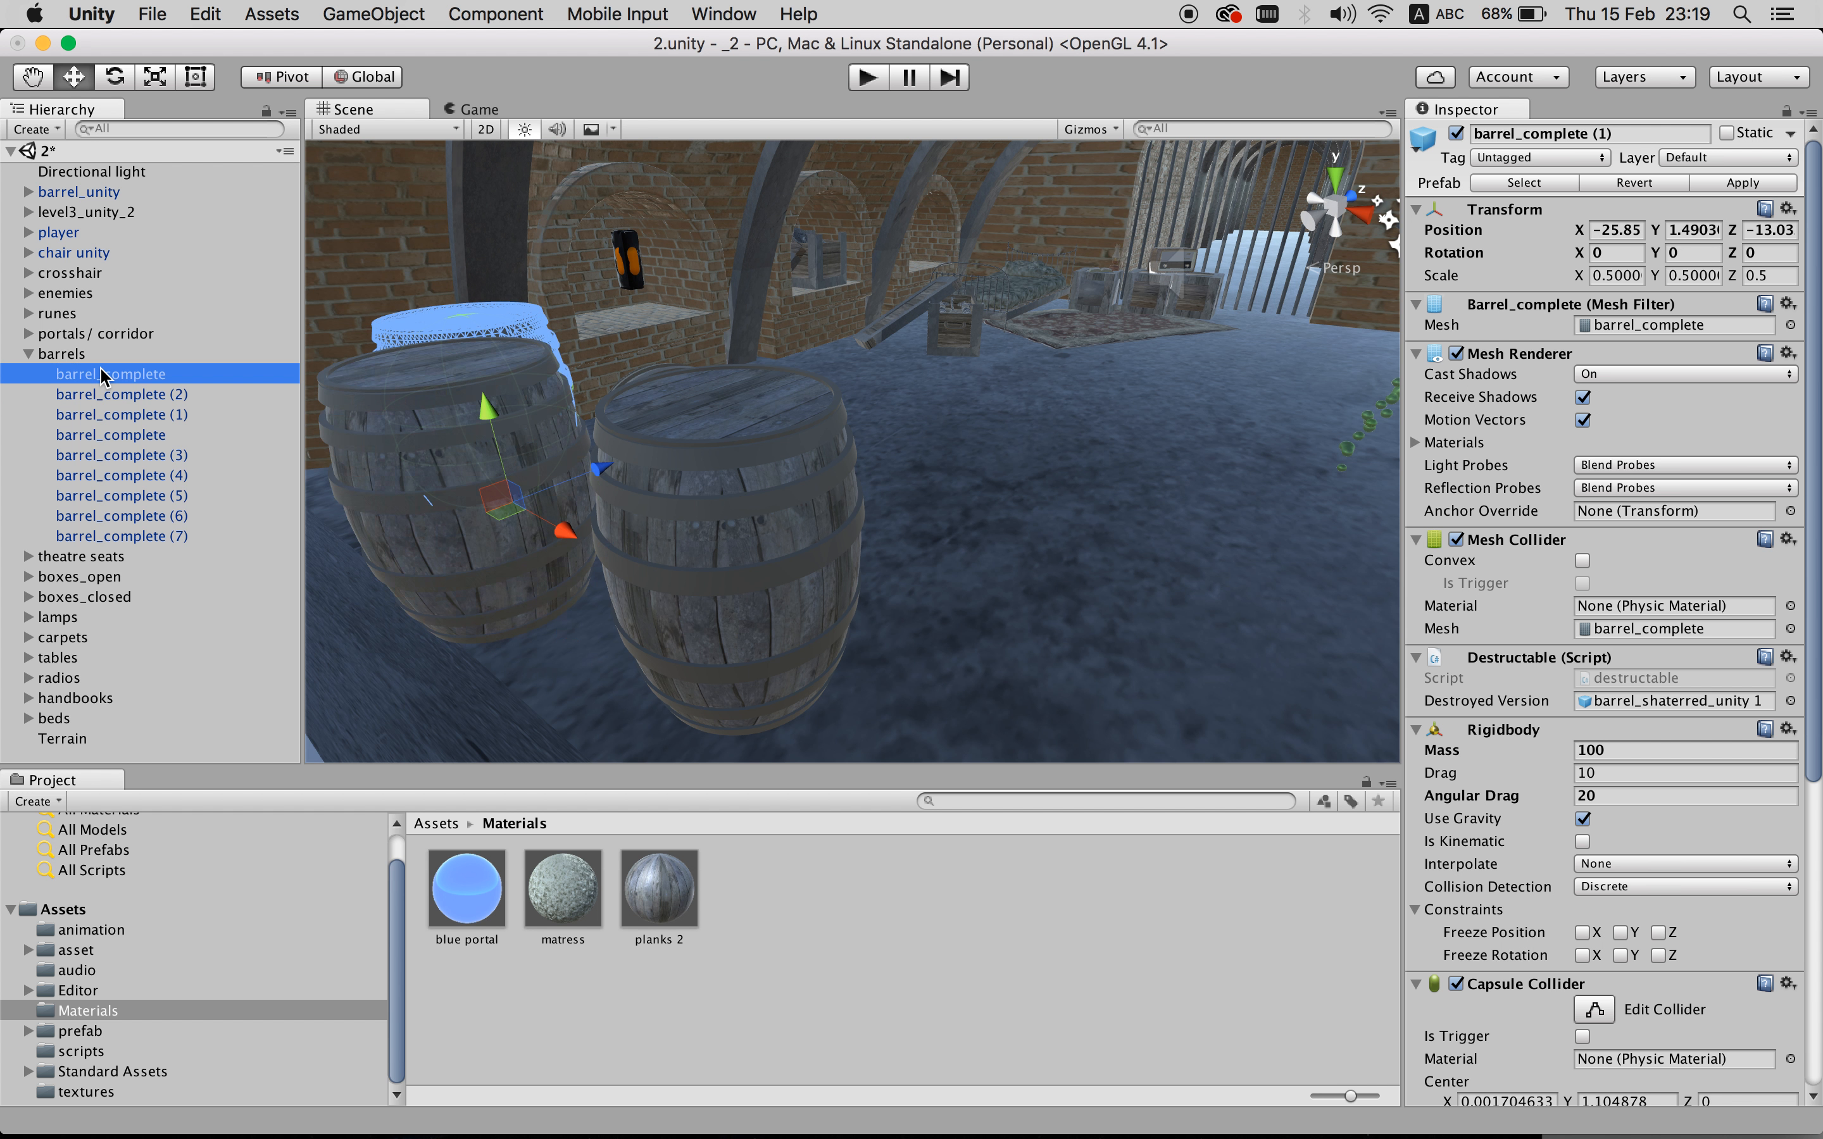
pyautogui.click(524, 575)
pyautogui.click(80, 1051)
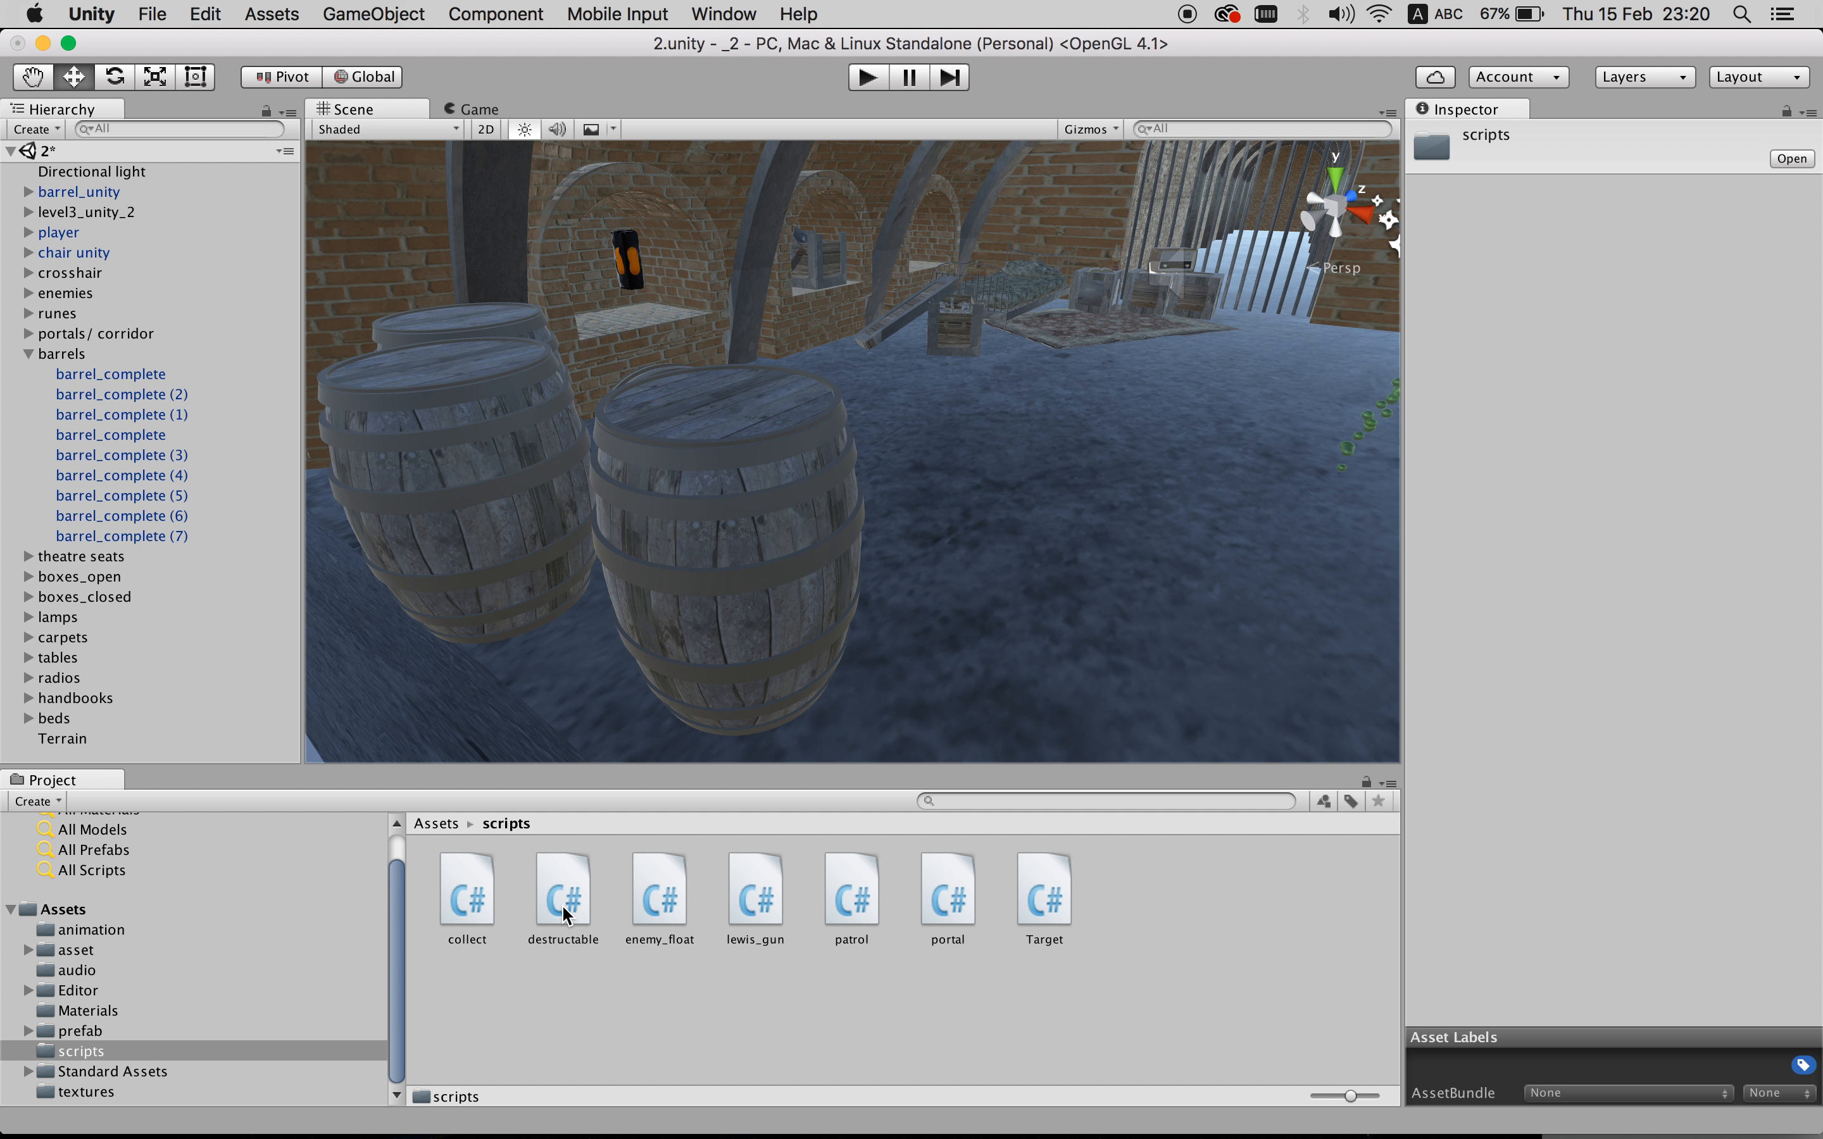
# - Preview the destructable script's code, then open the Target script in MonoDevelop
pyautogui.click(546, 921)
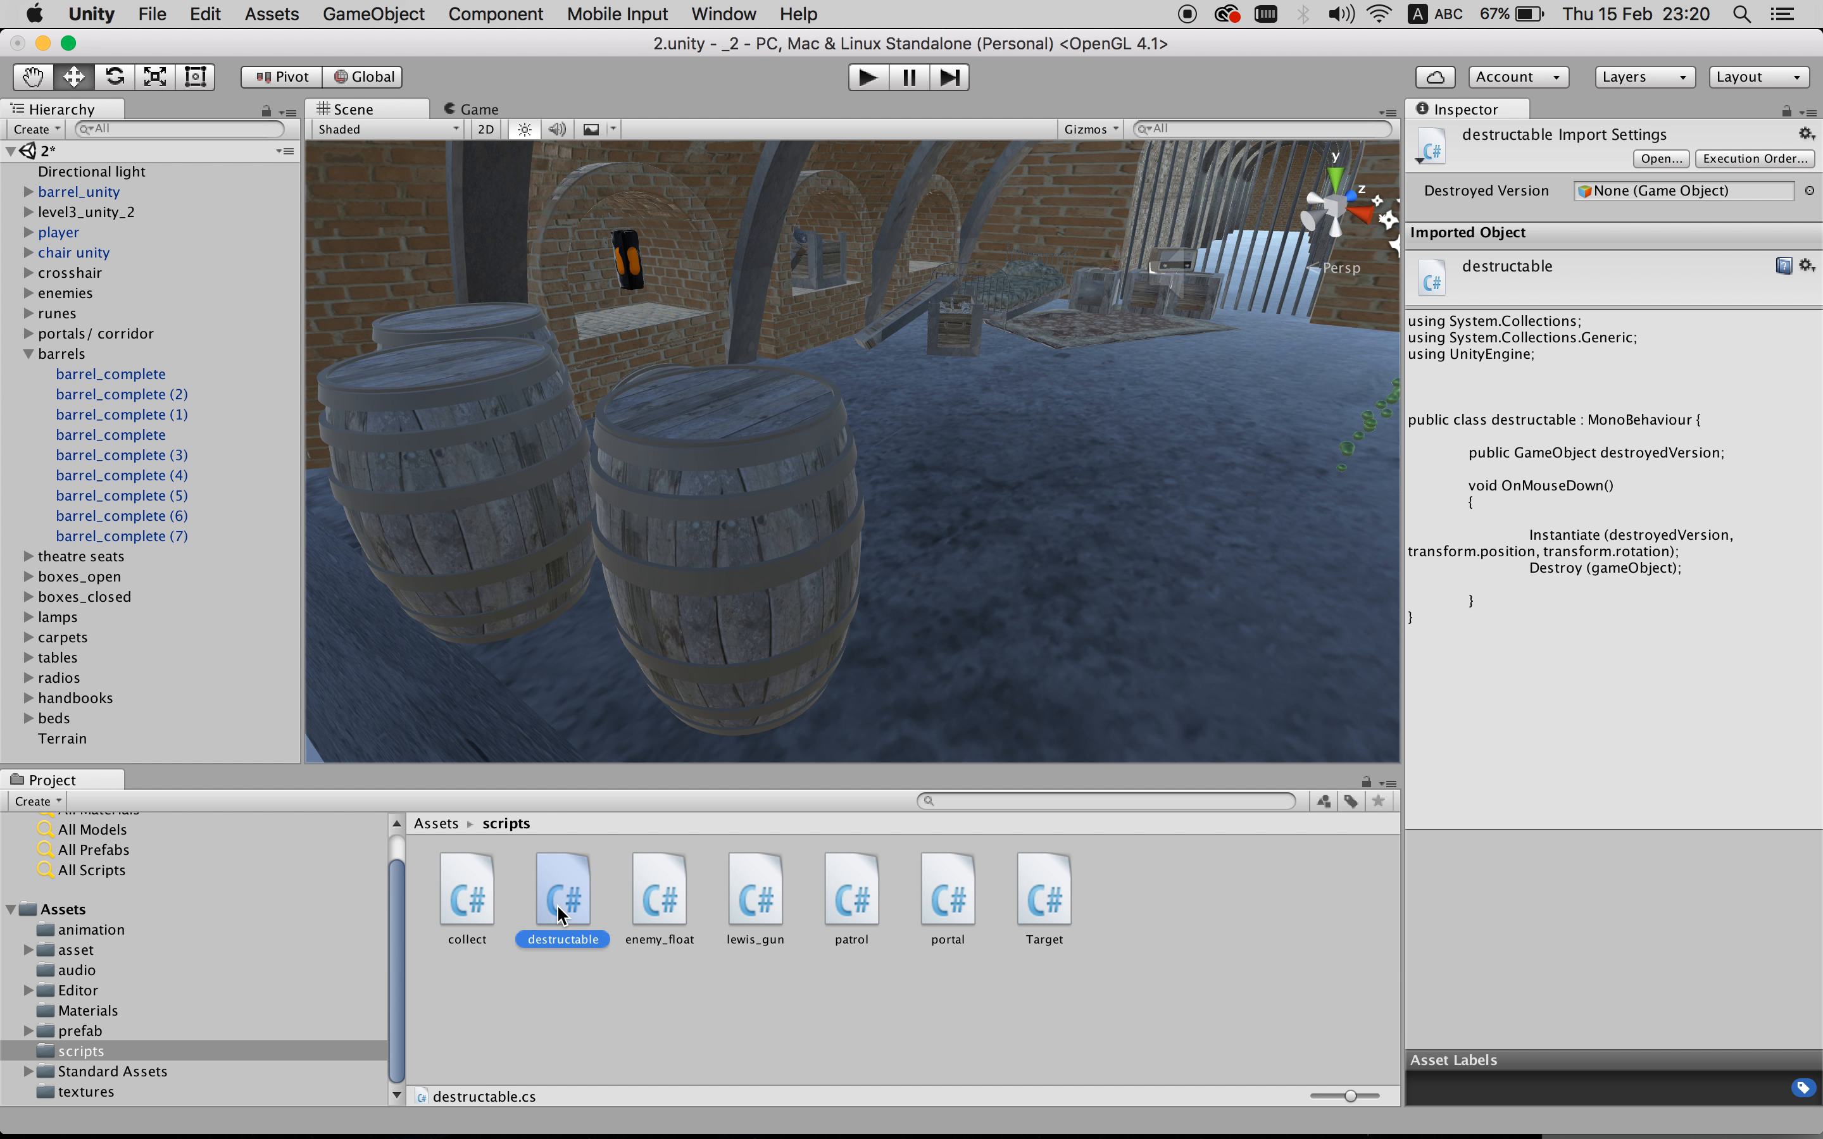
pyautogui.click(1065, 895)
pyautogui.doubleClick(1065, 895)
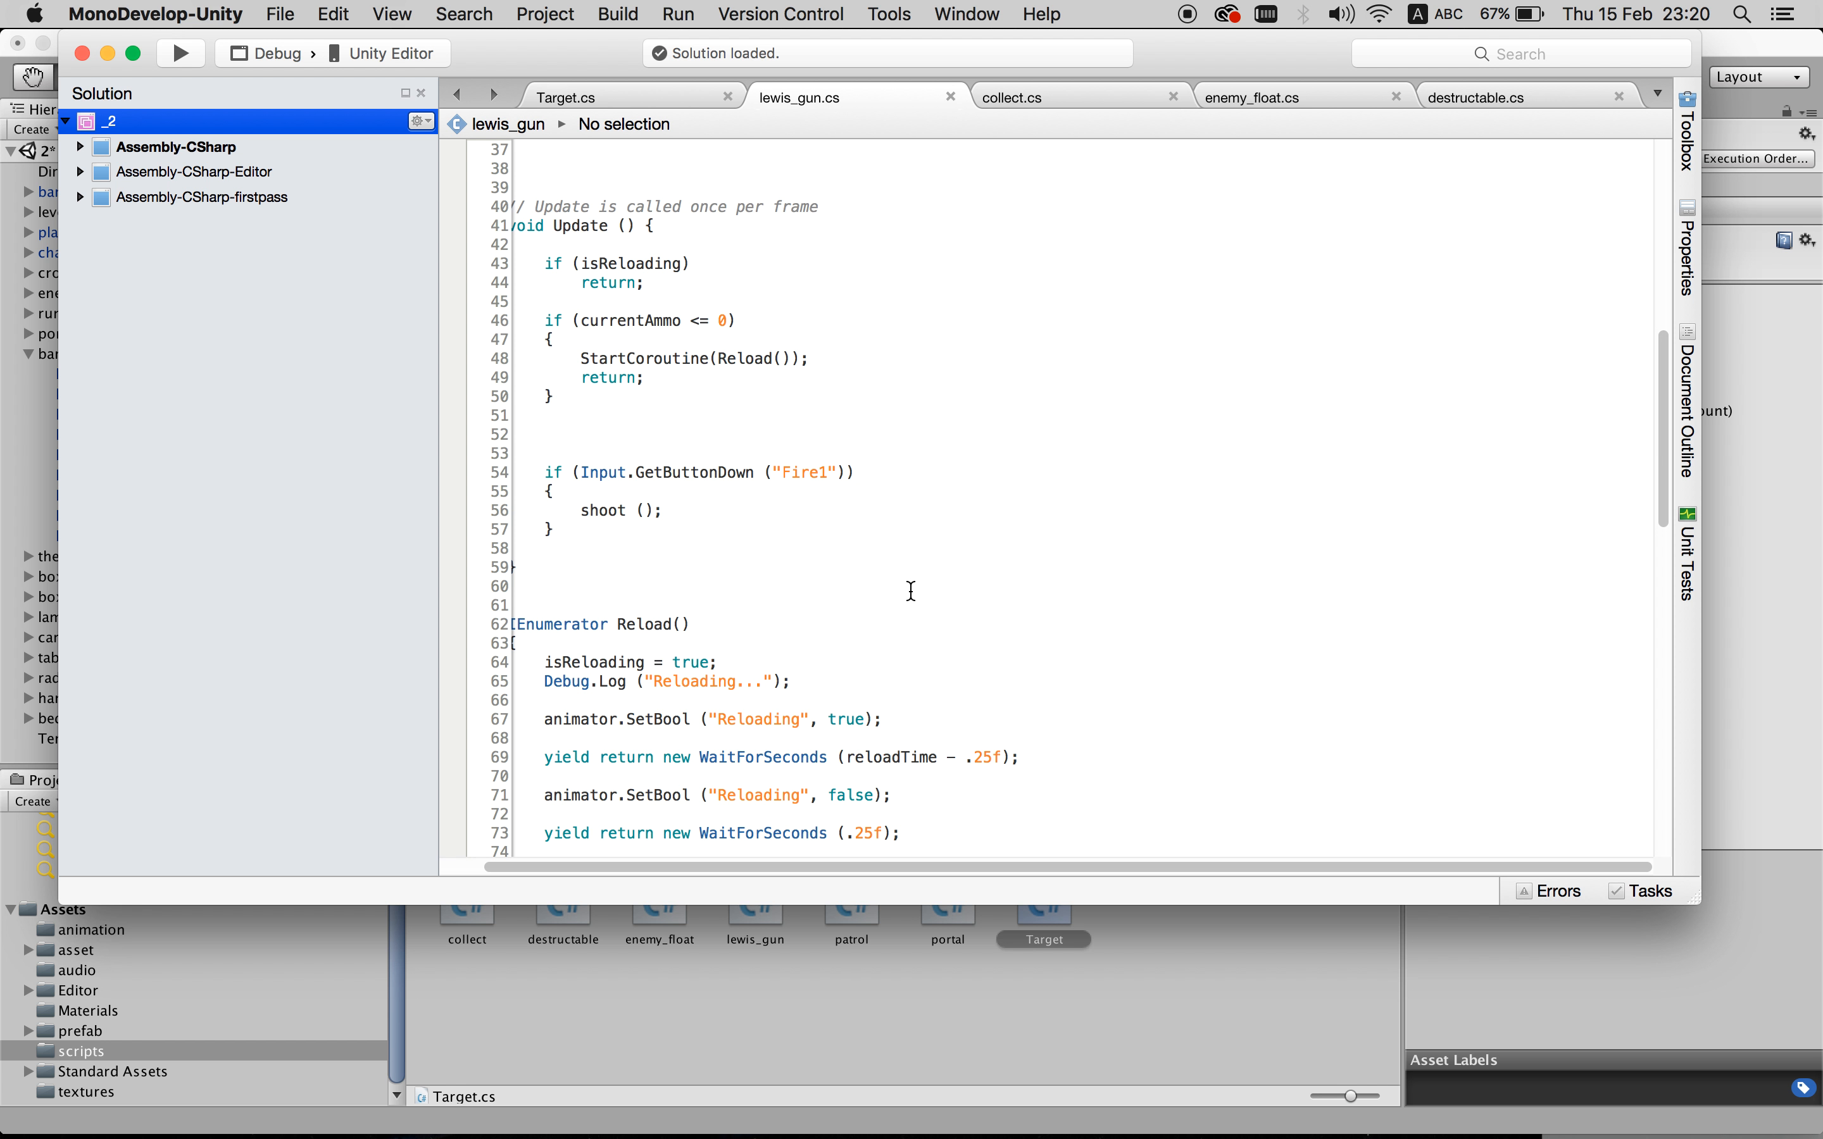
# - Switch to Target.cs and highlight the float health = 50f field declaration
pyautogui.scroll(-3, 911, 592)
pyautogui.scroll(13, 911, 592)
pyautogui.scroll(5, 911, 592)
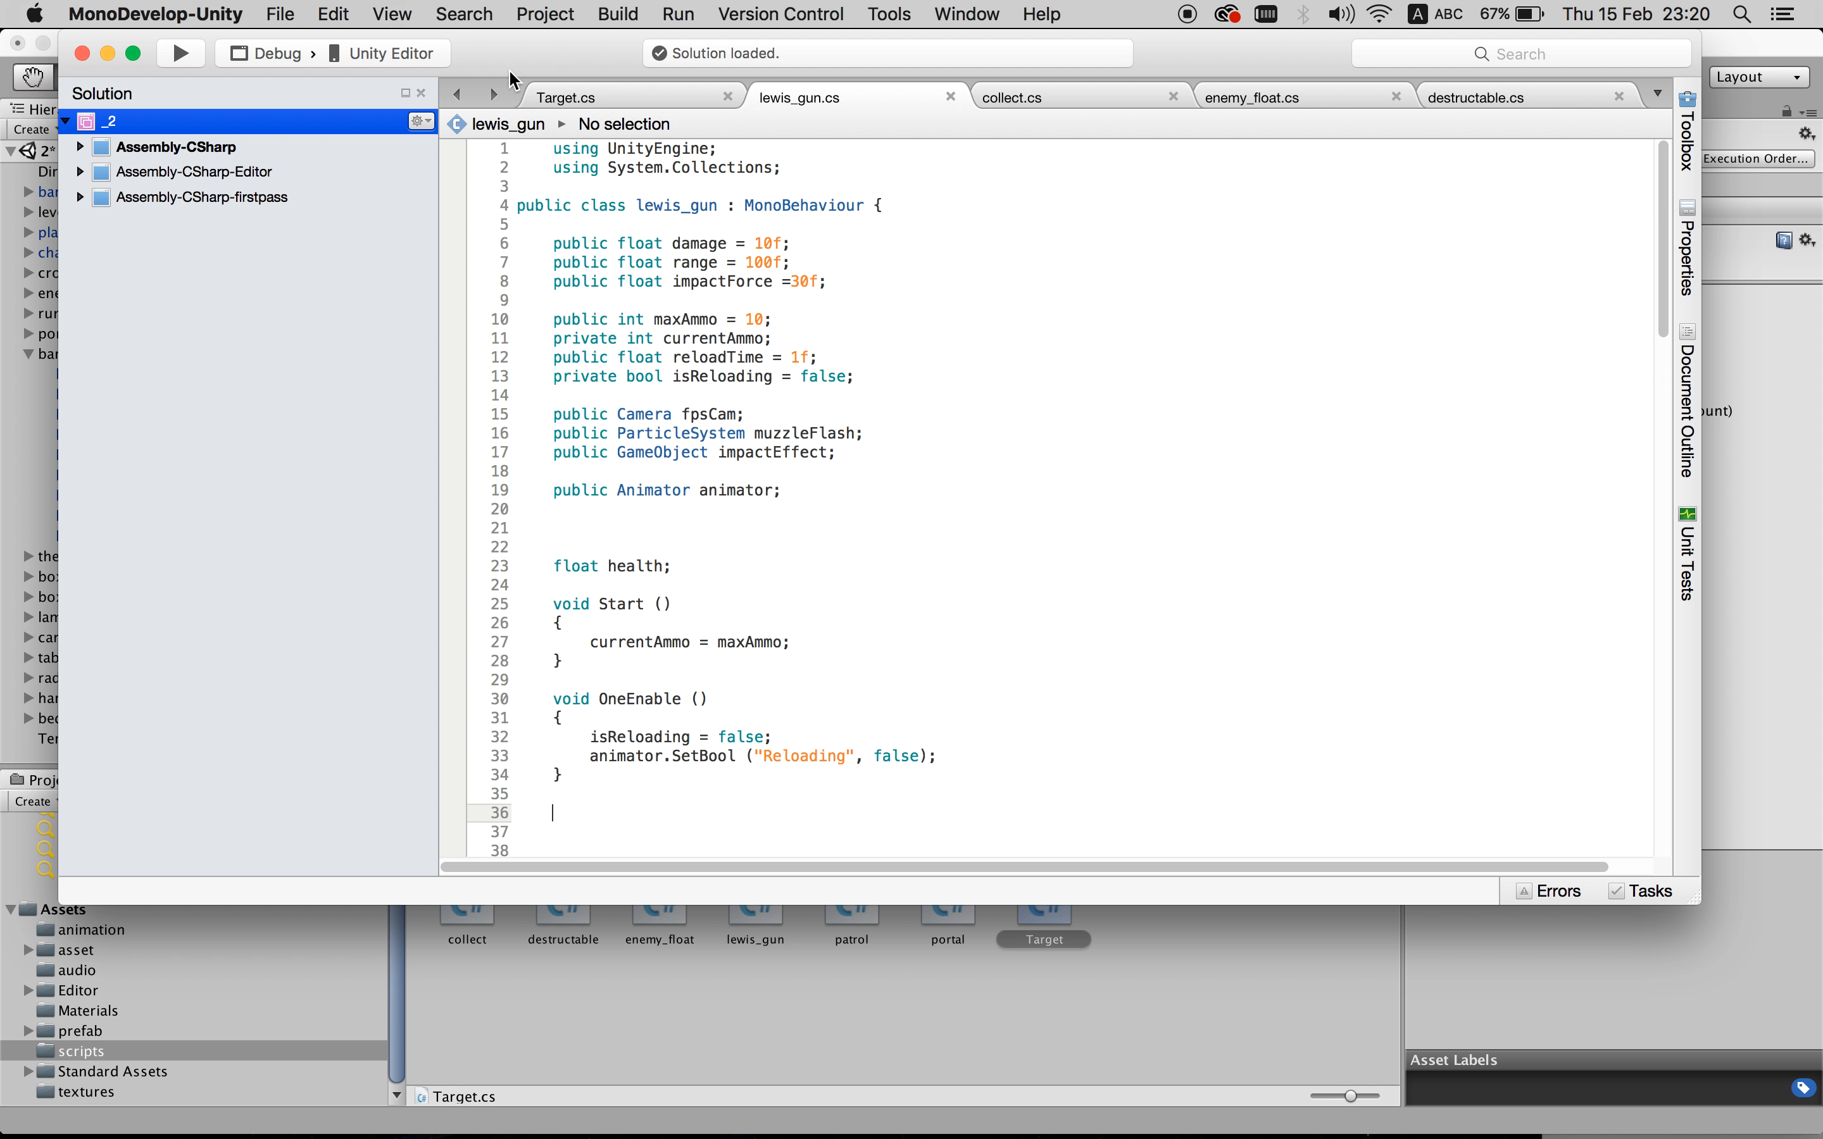
pyautogui.click(630, 91)
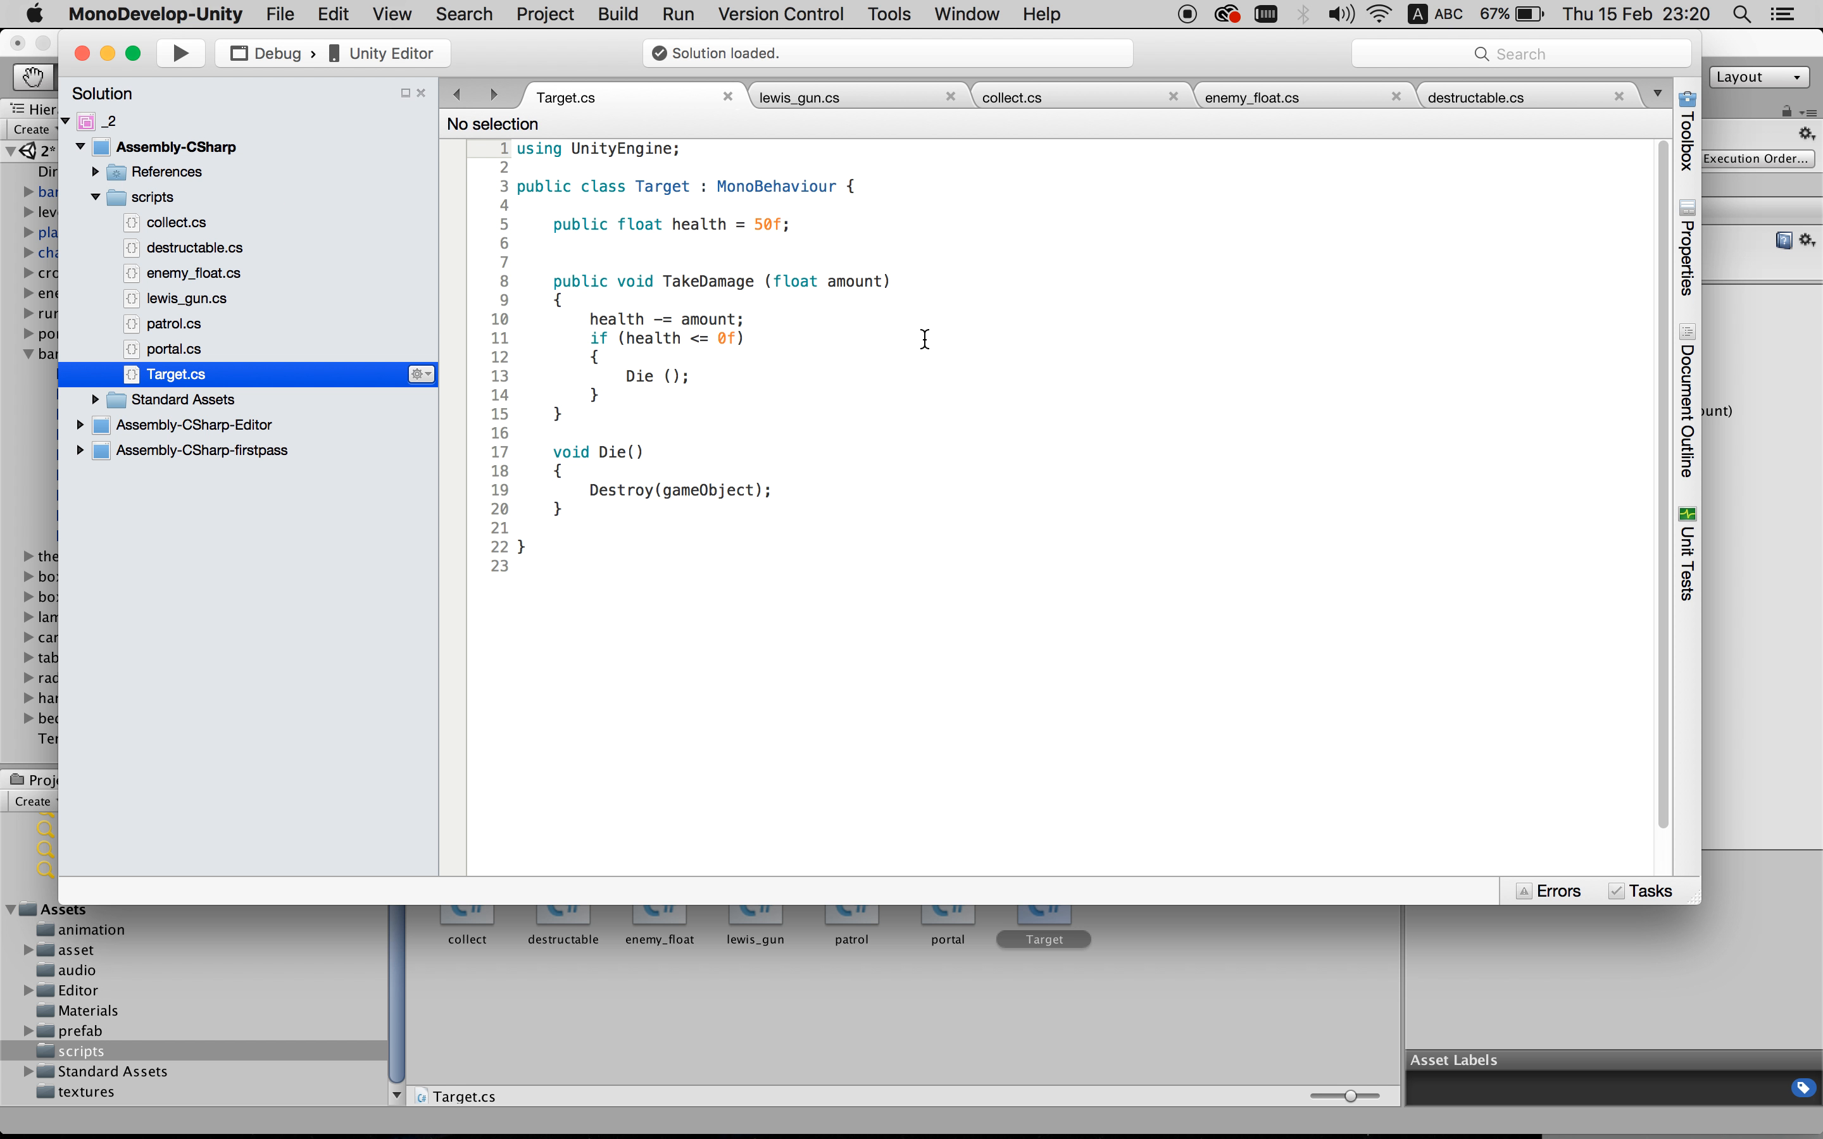
pyautogui.click(589, 224)
pyautogui.moveTo(590, 224); pyautogui.dragTo(891, 221)
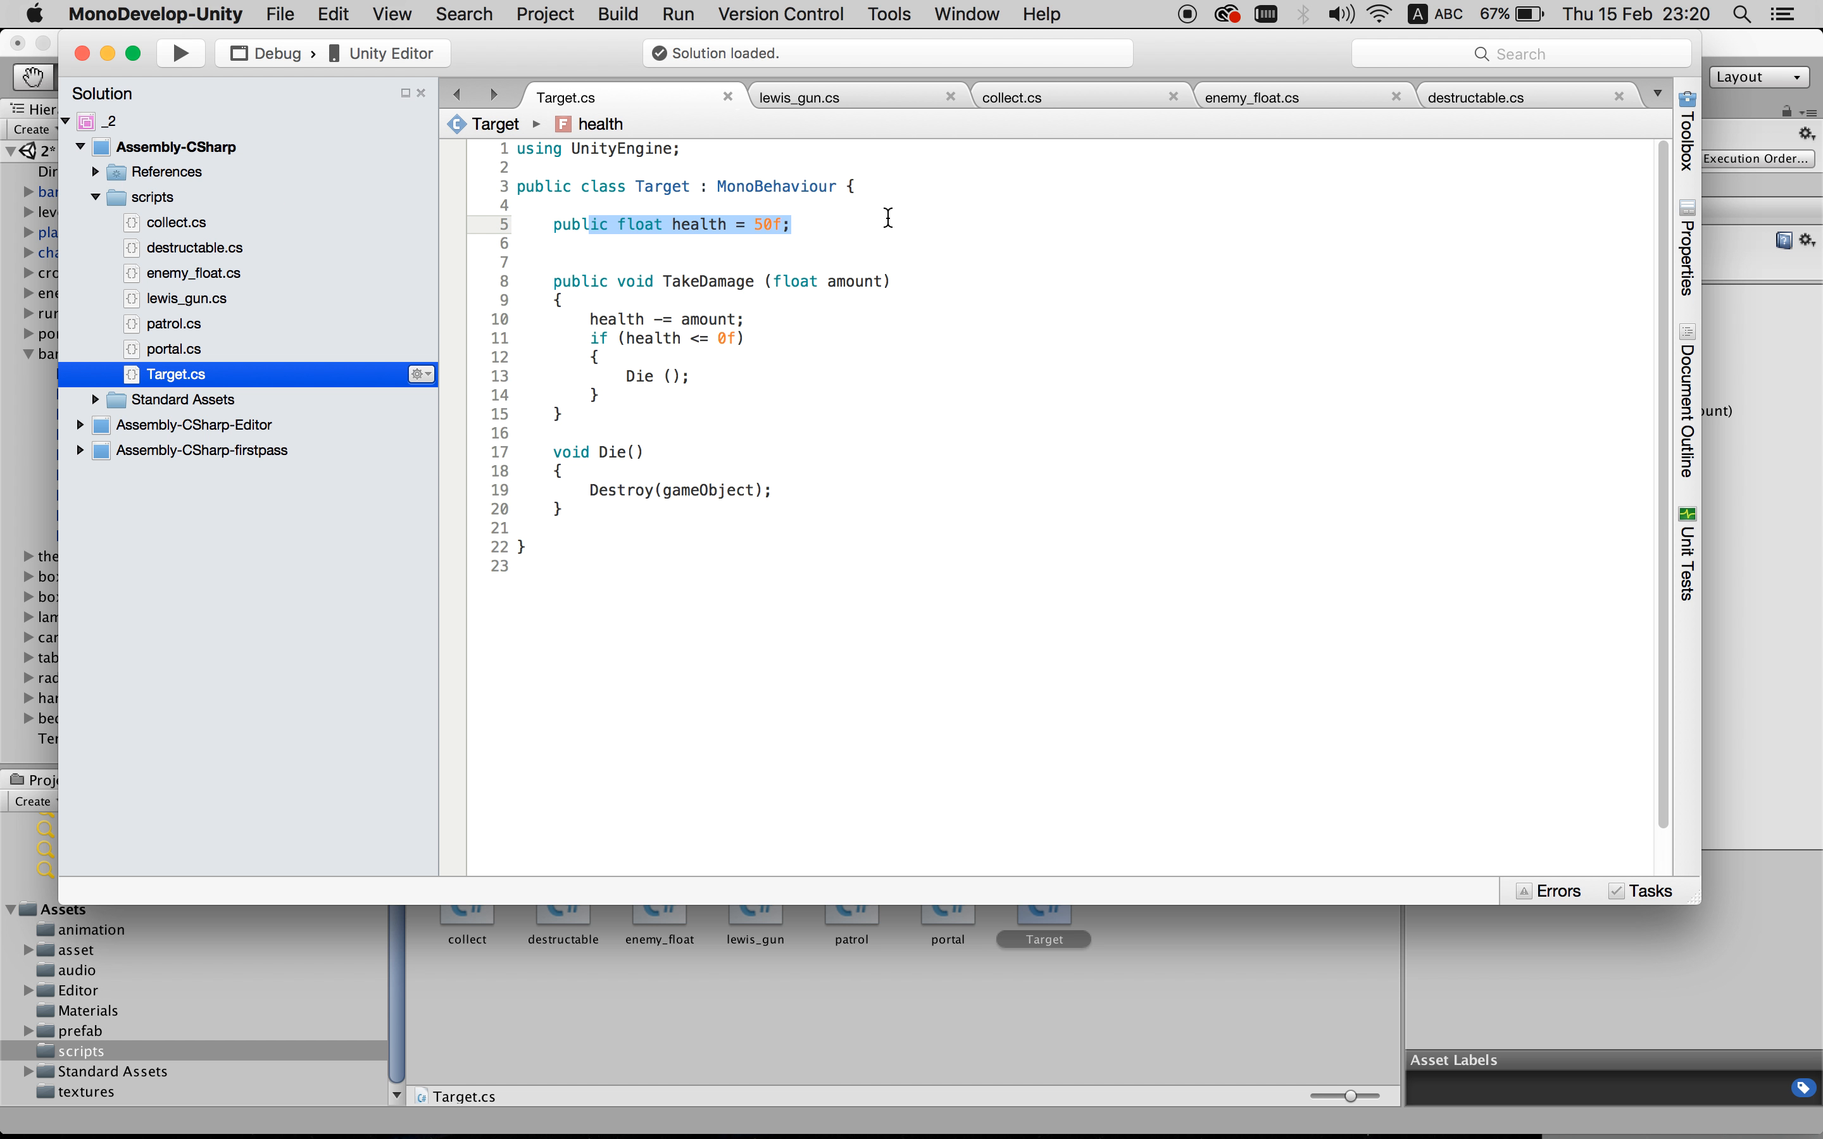
pyautogui.click(749, 230)
pyautogui.moveTo(562, 226); pyautogui.dragTo(867, 227)
pyautogui.click(764, 226)
pyautogui.doubleClick(762, 226)
pyautogui.keyDown('shift'); pyautogui.click(616, 228); pyautogui.keyUp('shift')
# - Highlight the TakeDamage health check and the Die method that destroys the object
pyautogui.moveTo(625, 323)
pyautogui.mouseDown()
pyautogui.moveTo(764, 338)
pyautogui.moveTo(745, 398)
pyautogui.mouseUp()
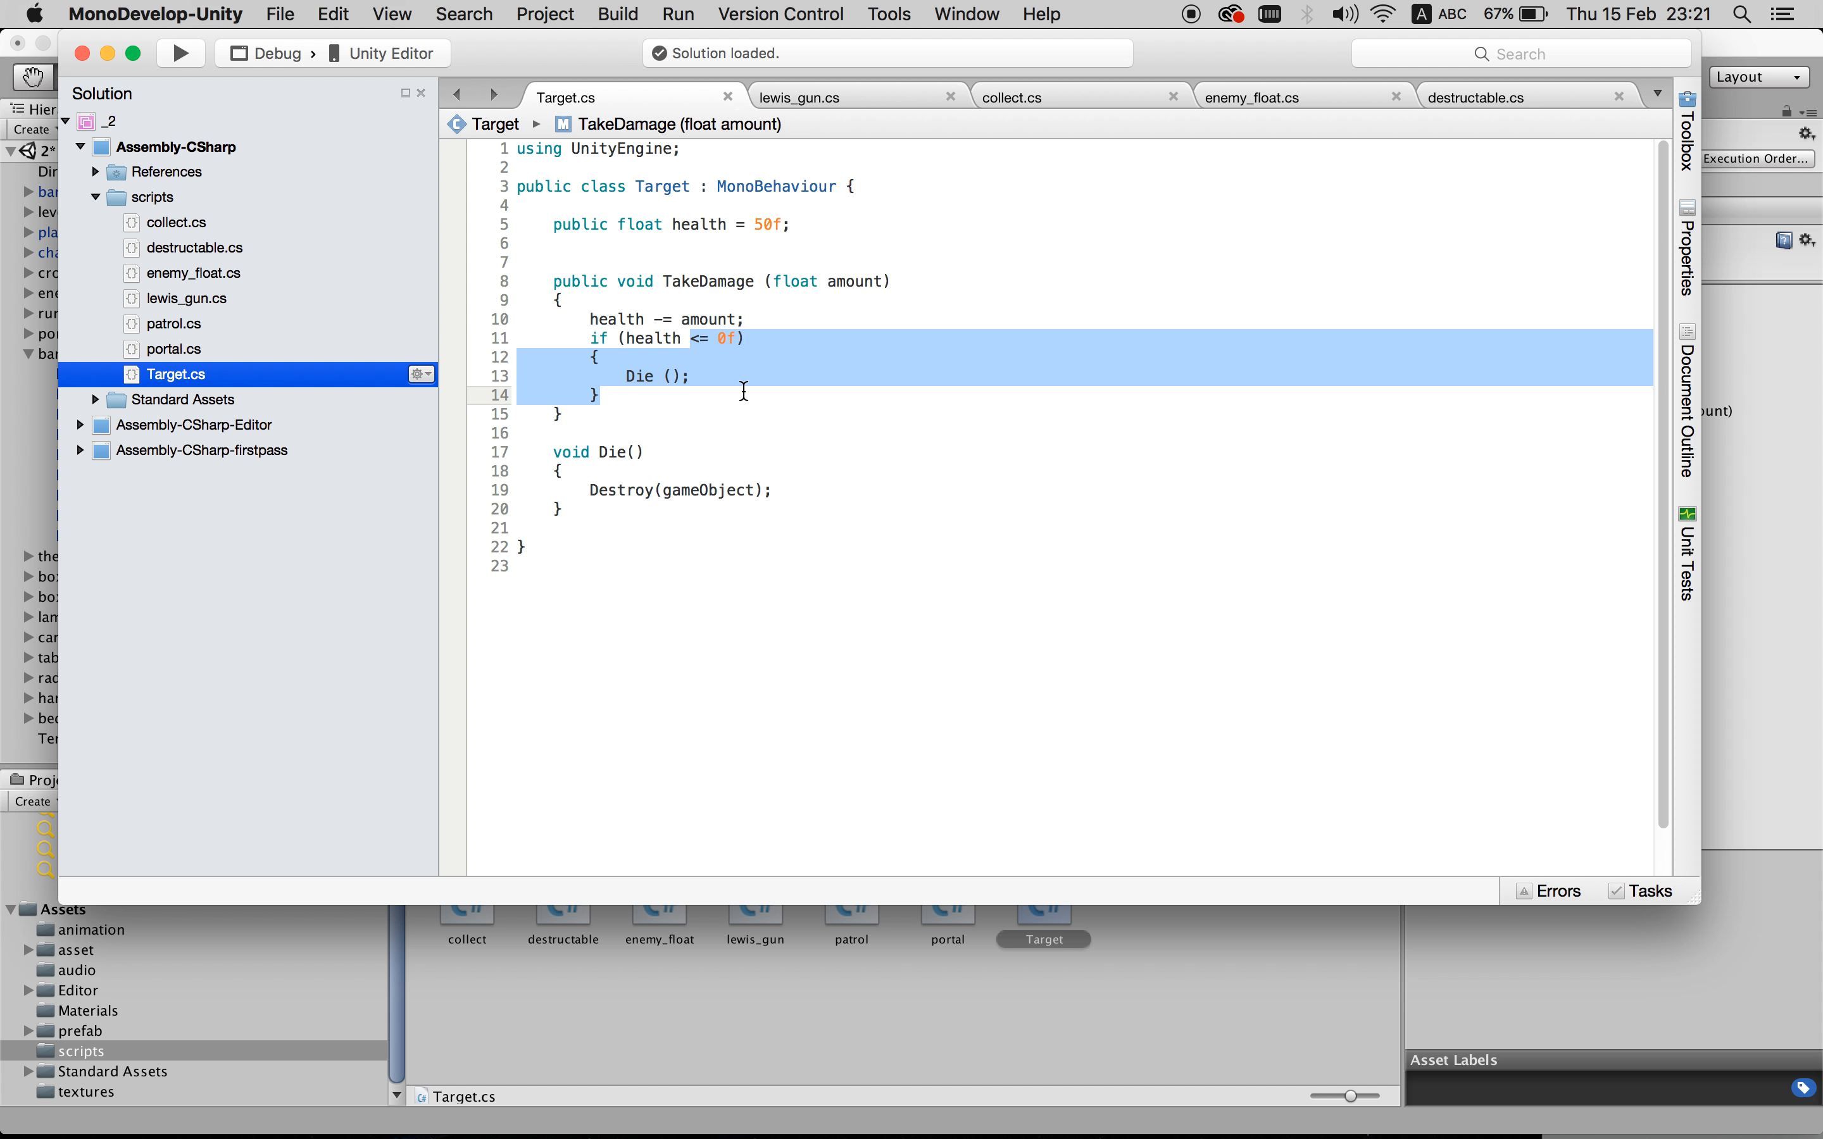
pyautogui.moveTo(592, 452); pyautogui.dragTo(934, 490)
pyautogui.click(896, 508)
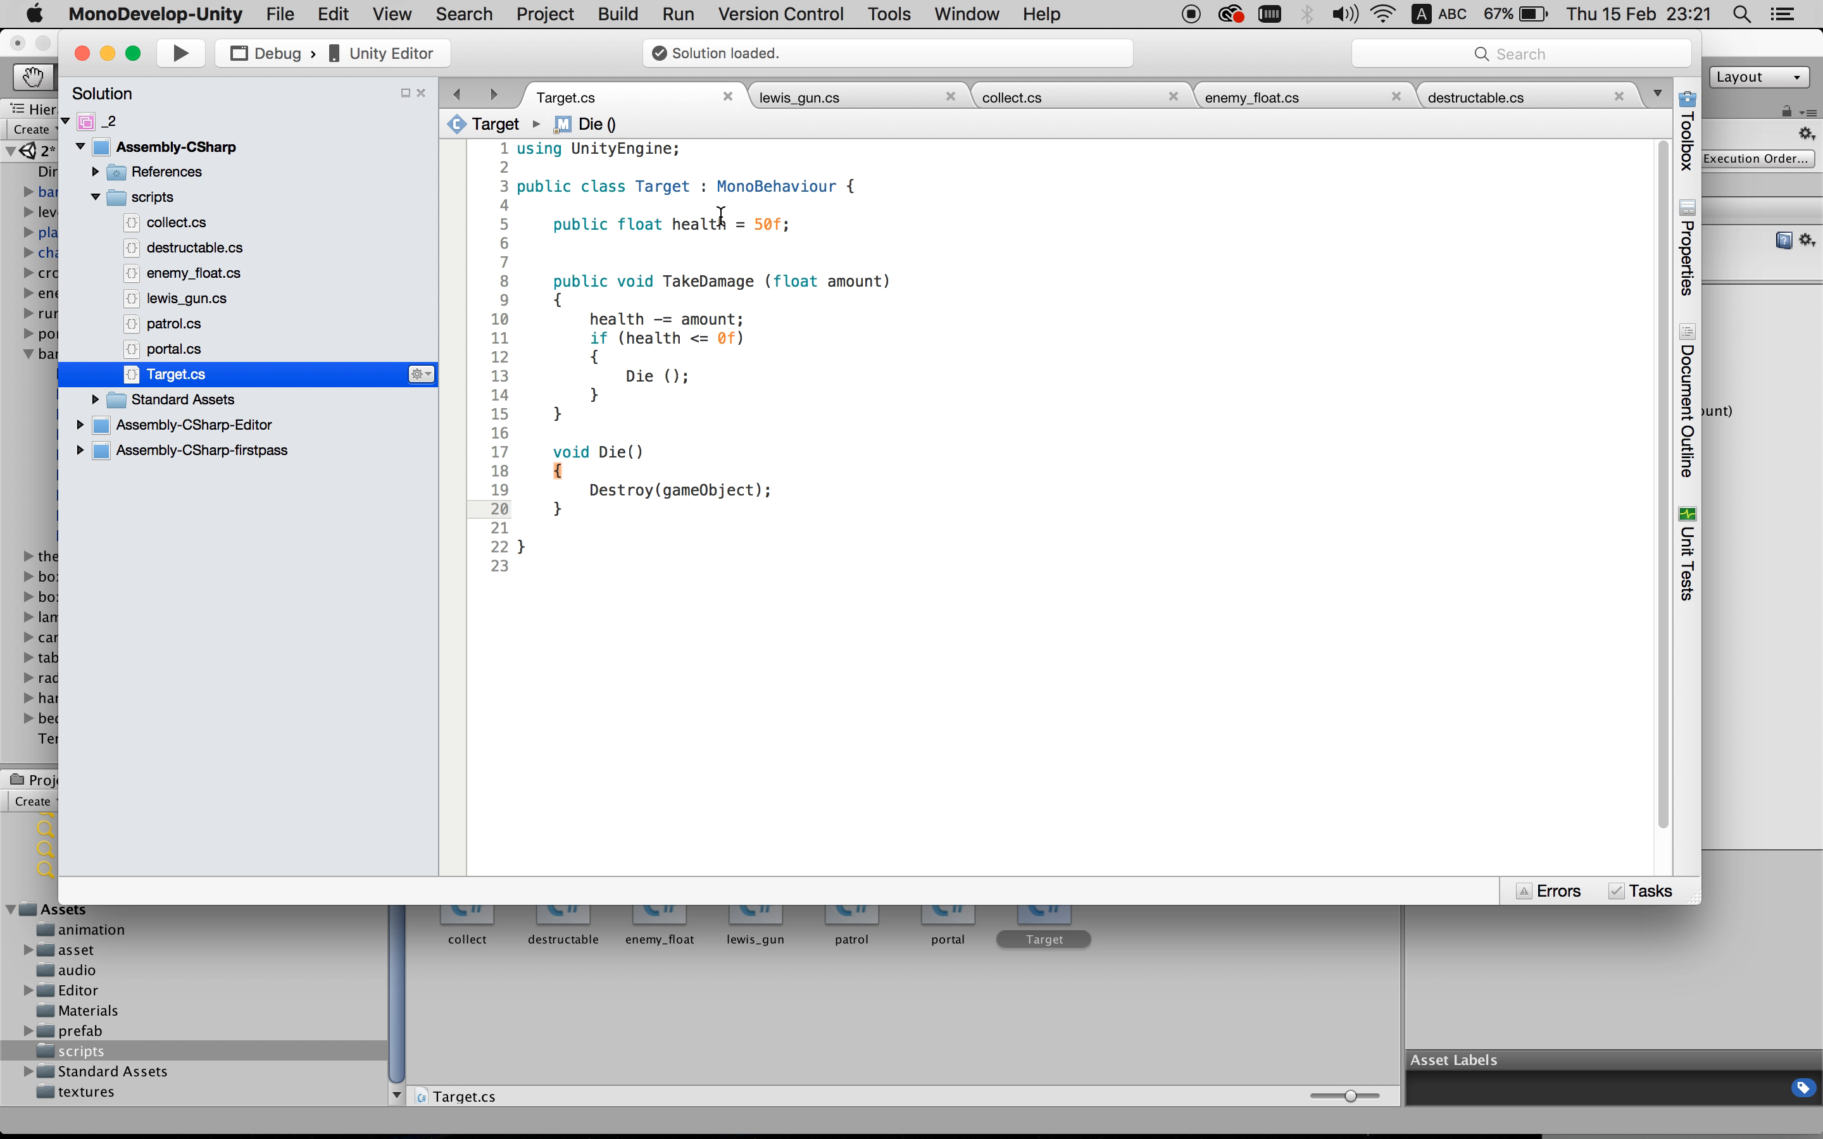